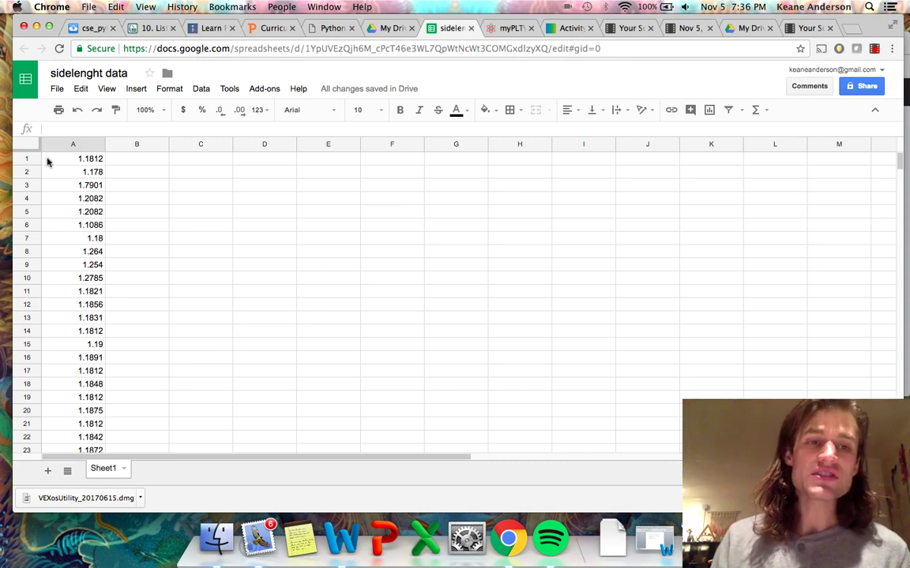
# - Examine the first few side-length values in column A
pyautogui.click(84, 183)
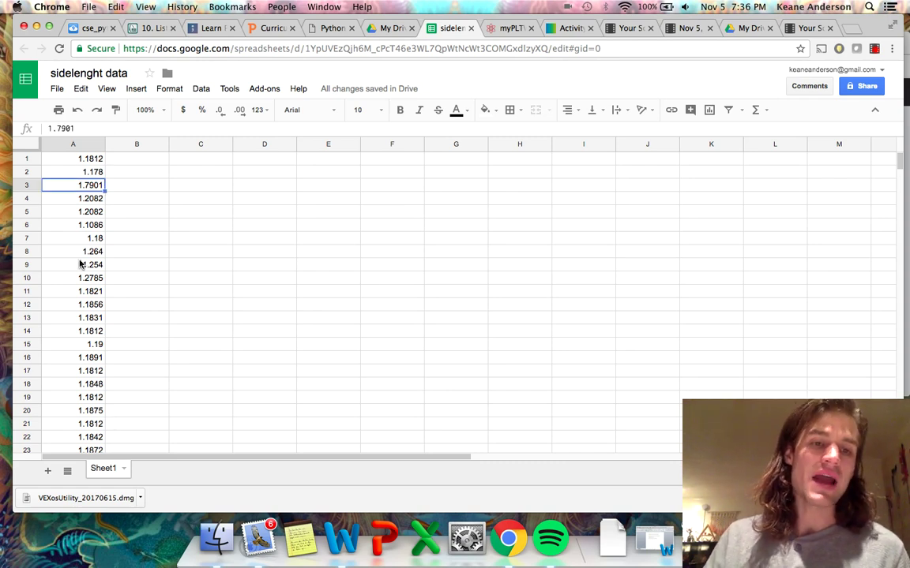
pyautogui.press('Down')
pyautogui.press('Down')
pyautogui.press('Down')
pyautogui.press('Down')
pyautogui.press('Up')
pyautogui.press('Up')
pyautogui.press('Up')
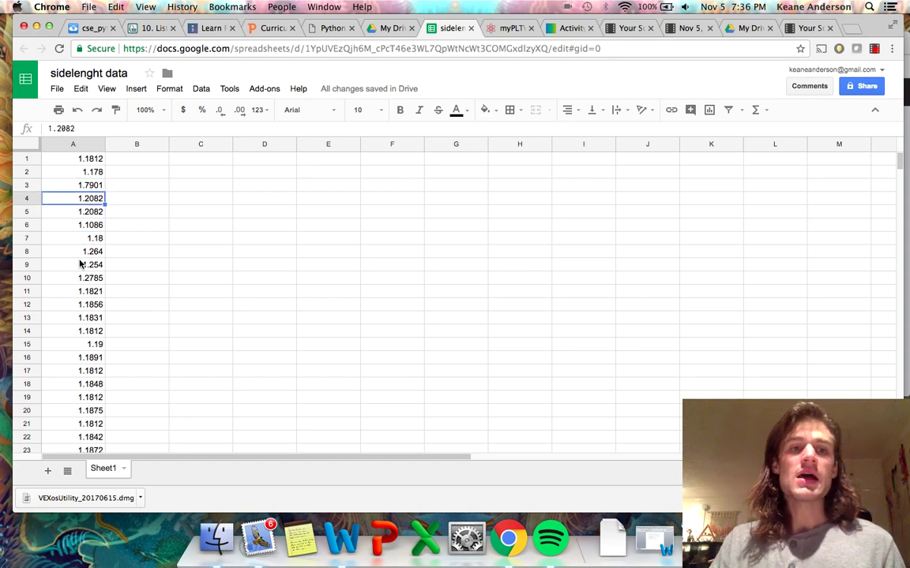
pyautogui.press('Up')
pyautogui.press('Up')
pyautogui.press('Down')
pyautogui.click(83, 318)
pyautogui.hotkey('ctrl', 'space')
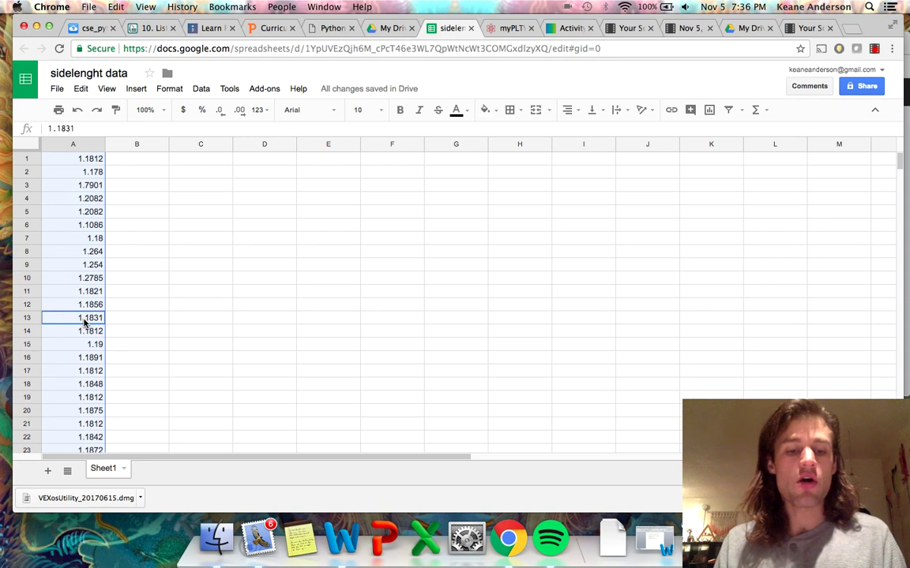
pyautogui.click(79, 88)
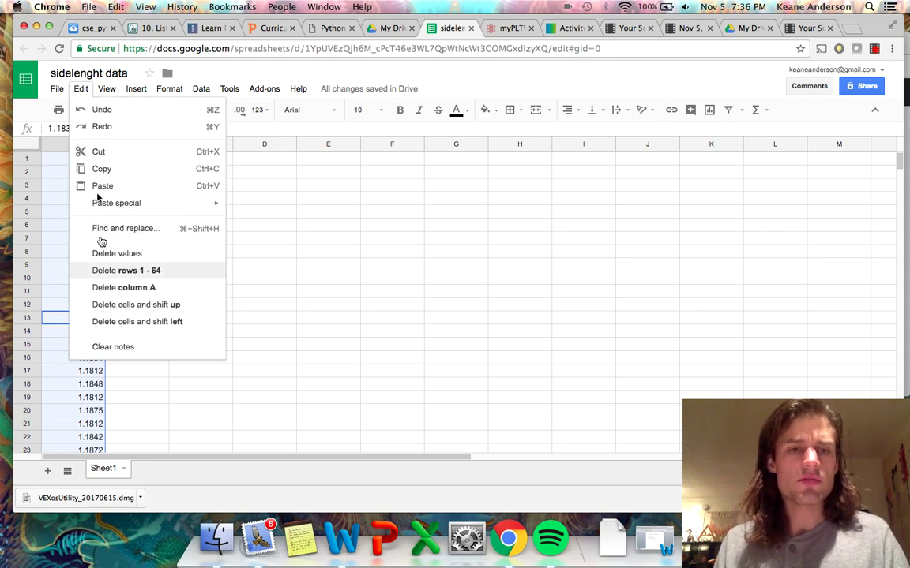
pyautogui.click(73, 80)
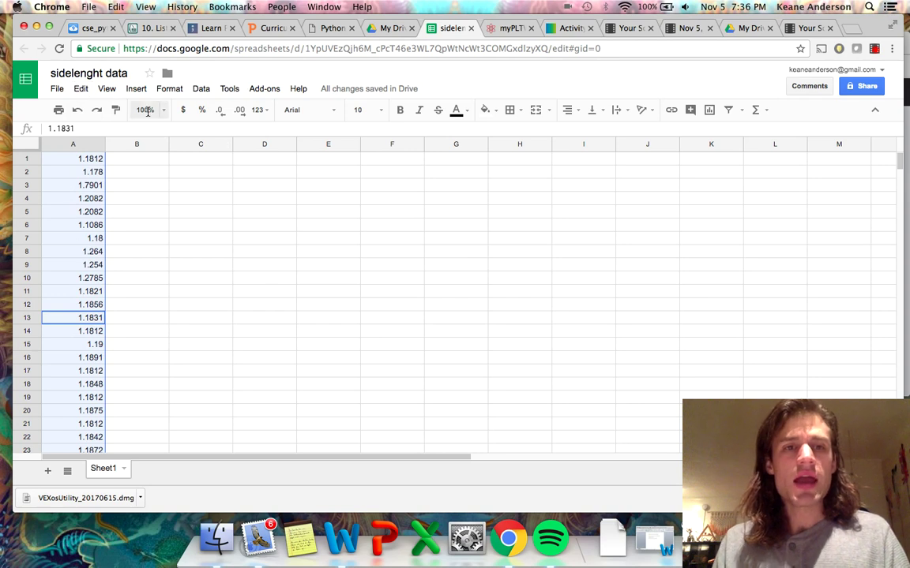
# - Sort the sheet by column A in ascending order (A → Z)
pyautogui.click(83, 239)
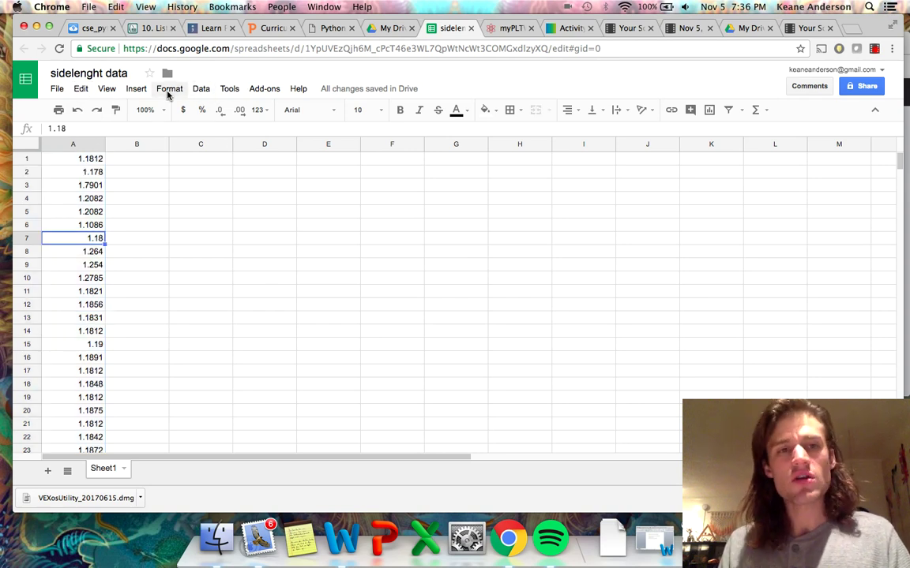
pyautogui.click(172, 88)
pyautogui.moveTo(237, 101)
pyautogui.moveTo(200, 90)
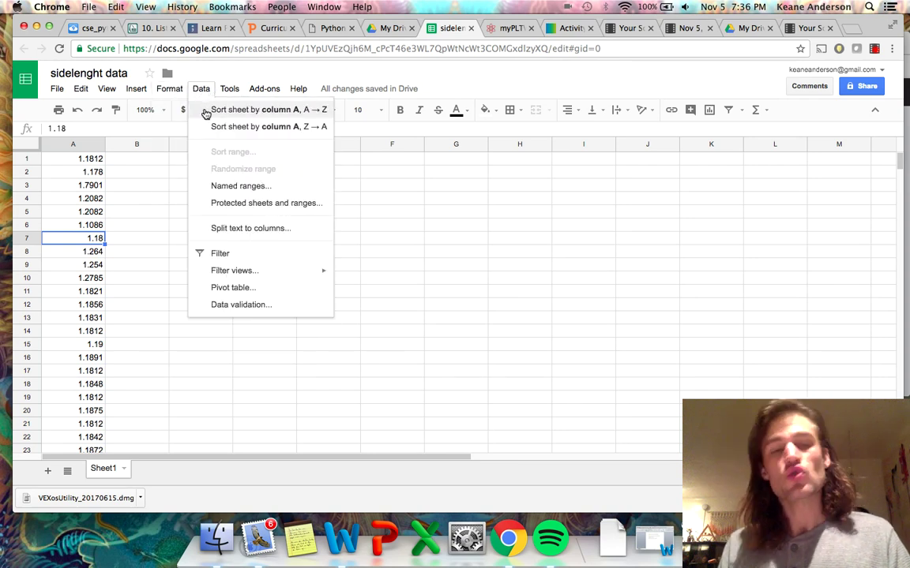
pyautogui.click(208, 112)
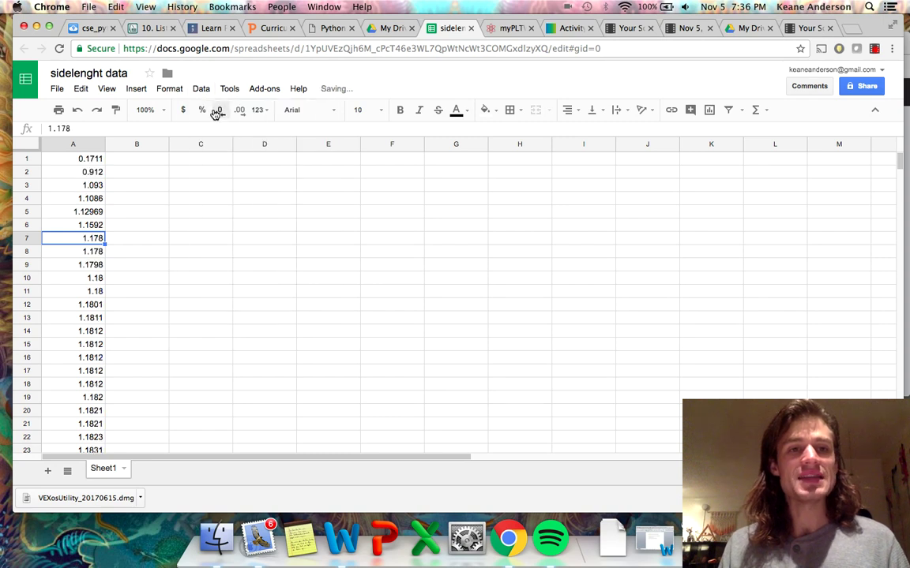
# - Examine the sorted values in column A for outliers at both ends of the list
pyautogui.click(88, 158)
pyautogui.press('Down')
pyautogui.press('Down')
pyautogui.press('Down')
pyautogui.press('Down')
pyautogui.press('Down')
pyautogui.press('Down')
pyautogui.press('Down')
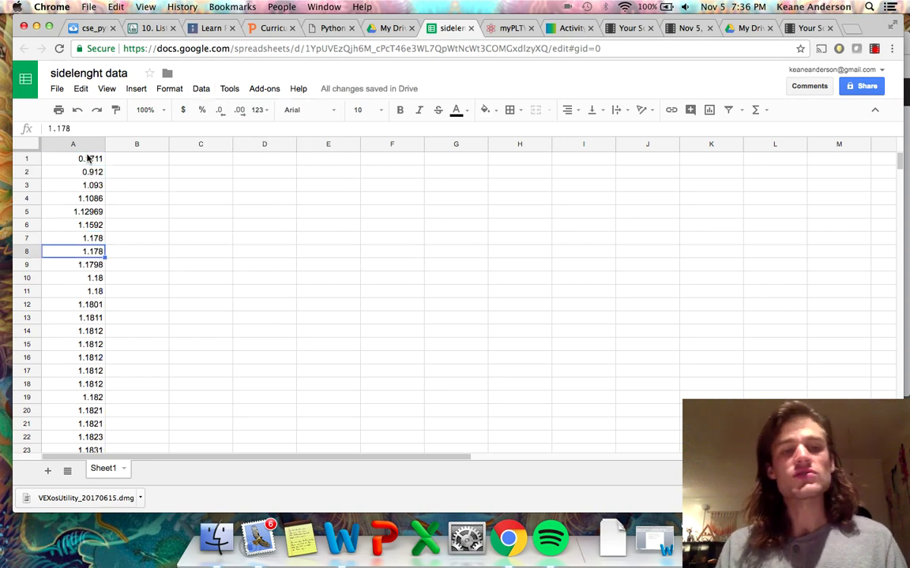
pyautogui.scroll(-15, 114, 312)
pyautogui.scroll(20, 113, 313)
# - Delete the outlier values in A64 and A1, the largest and smallest entries of the data
pyautogui.scroll(-18, 113, 314)
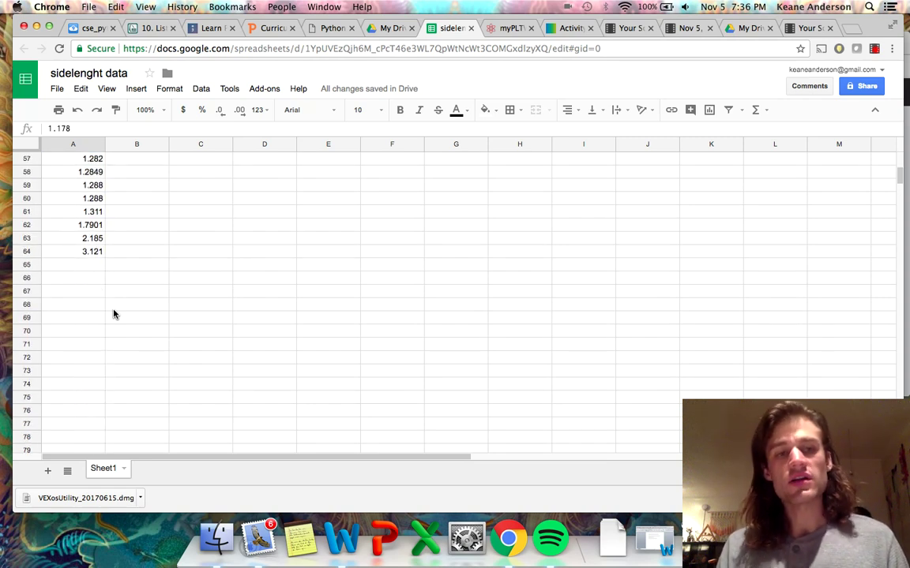
pyautogui.click(77, 252)
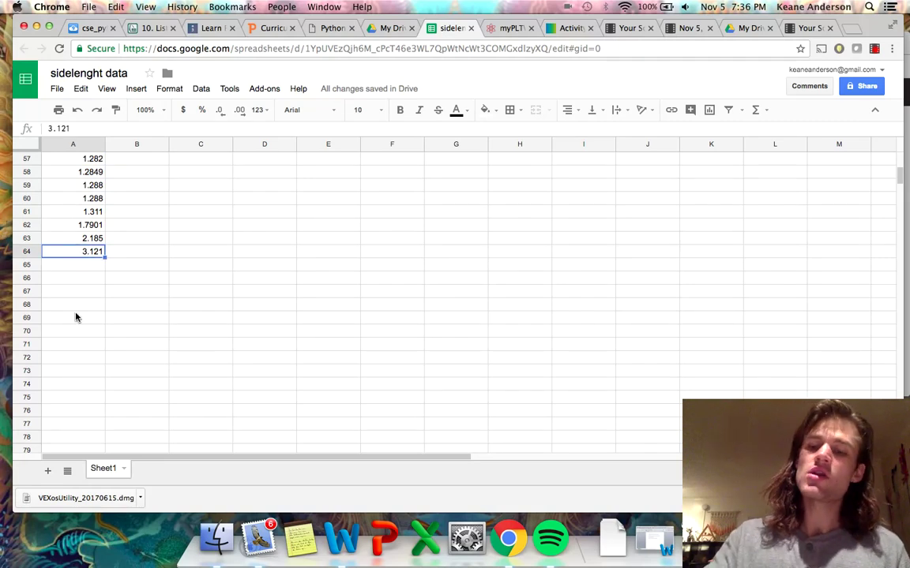
pyautogui.press('BackSpace')
pyautogui.scroll(18, 98, 291)
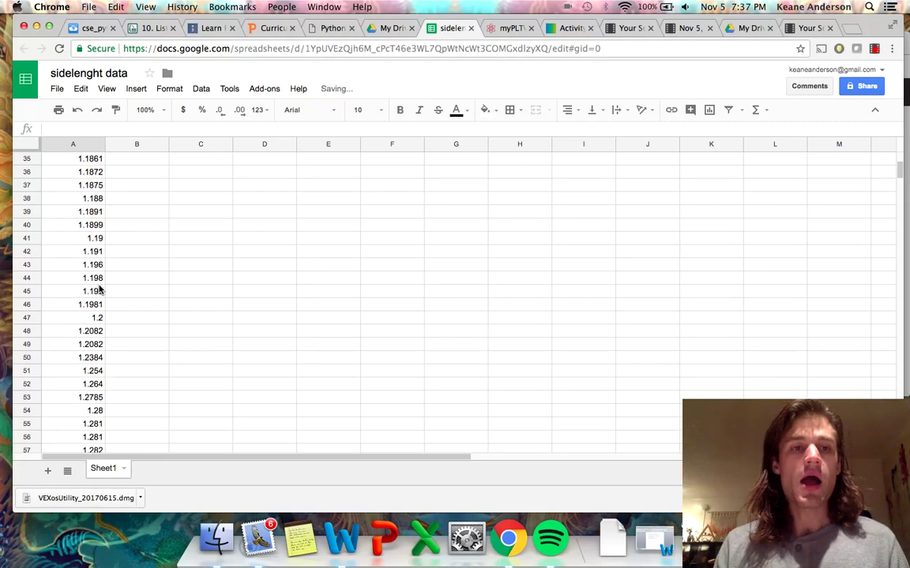
pyautogui.click(91, 156)
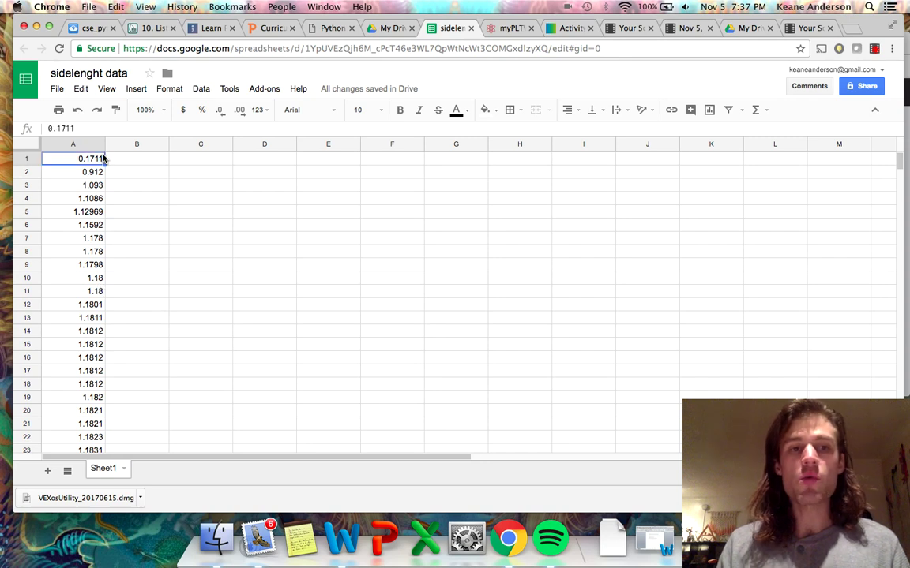
pyautogui.press('BackSpace')
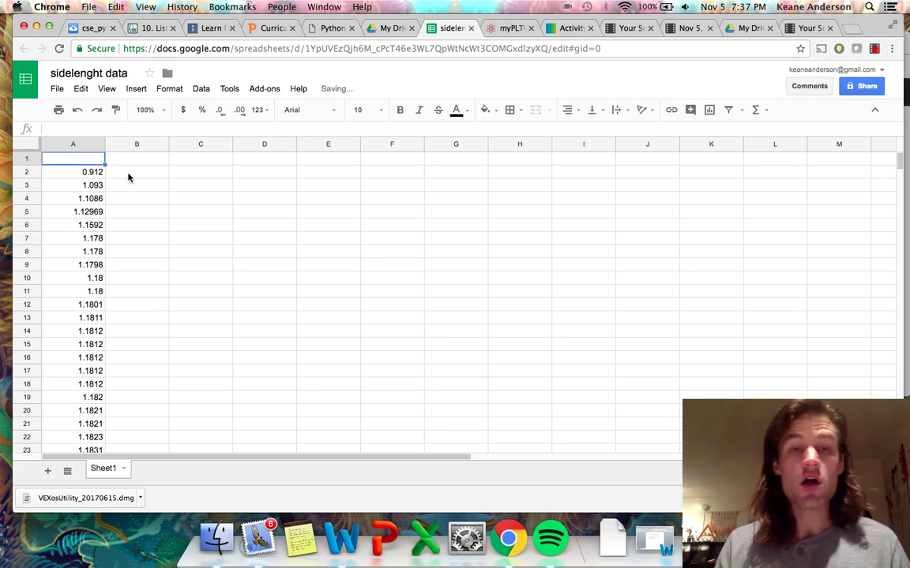
# - Re-sort the sheet by column A, A → Z, to close the blank first row
pyautogui.click(90, 211)
pyautogui.click(201, 89)
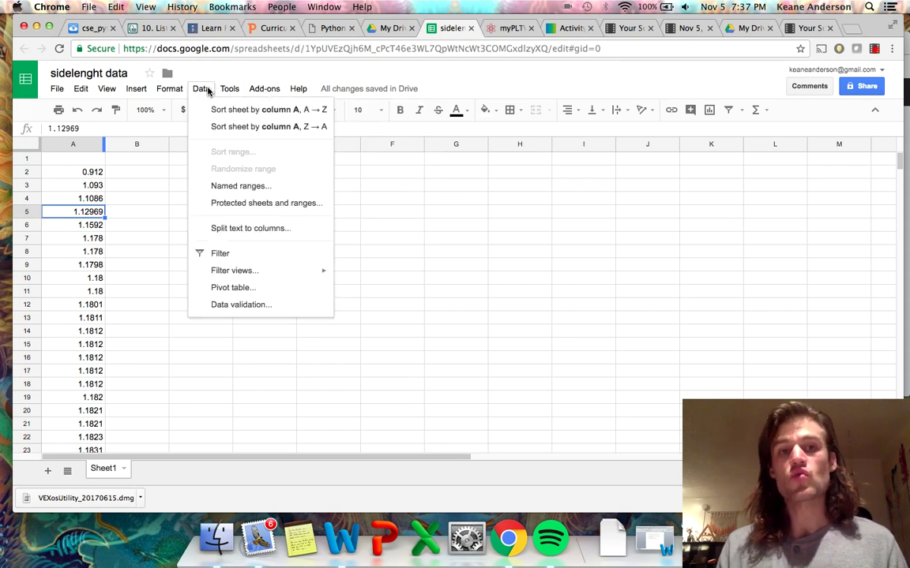
pyautogui.click(222, 111)
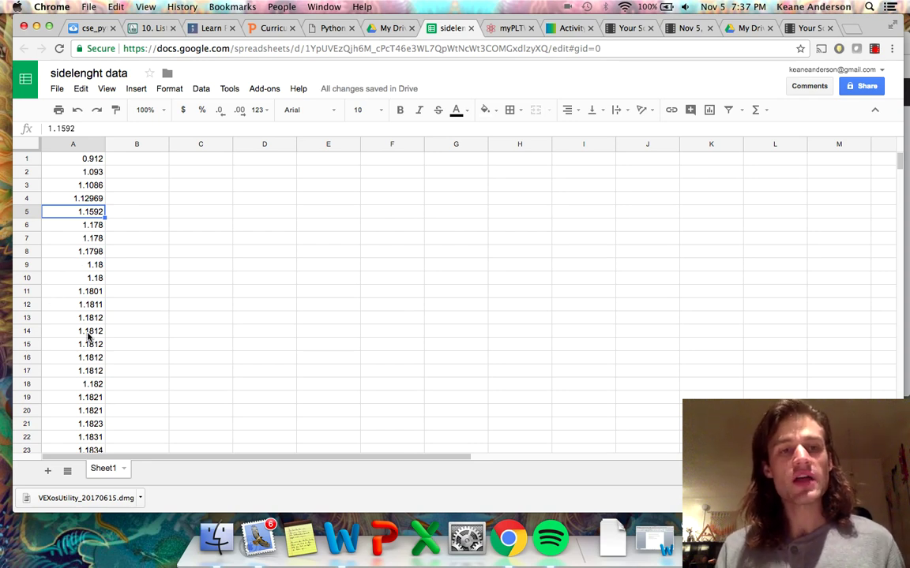
# - Enter the labels average, median and mode in B63 to B65, beside the rows below the data
pyautogui.scroll(-15, 87, 337)
pyautogui.scroll(5, 87, 337)
pyautogui.scroll(15, 88, 337)
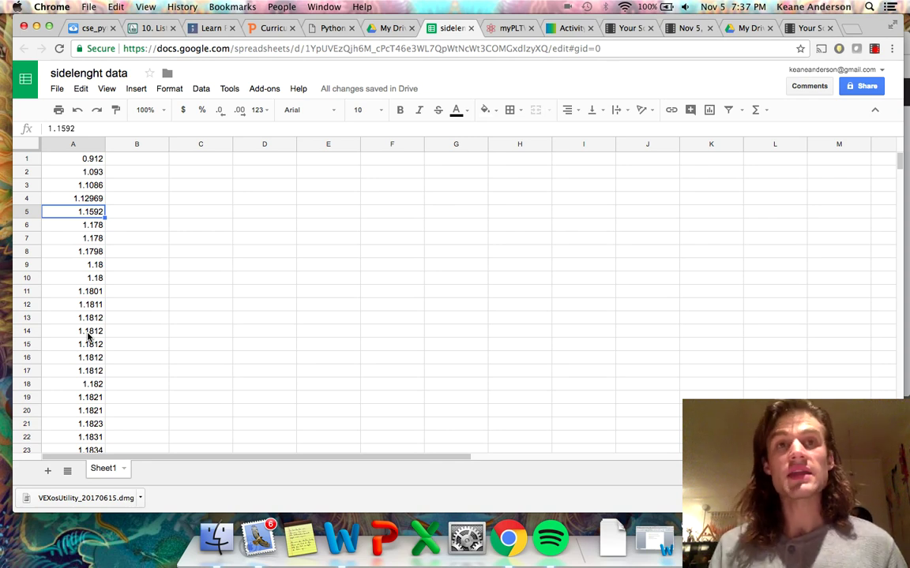
pyautogui.scroll(-20, 88, 337)
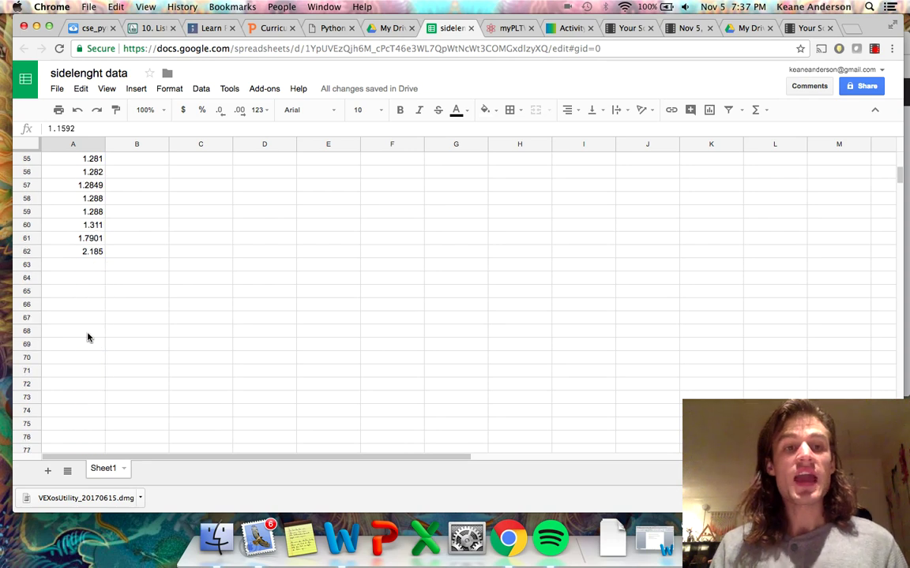
pyautogui.scroll(6, 88, 337)
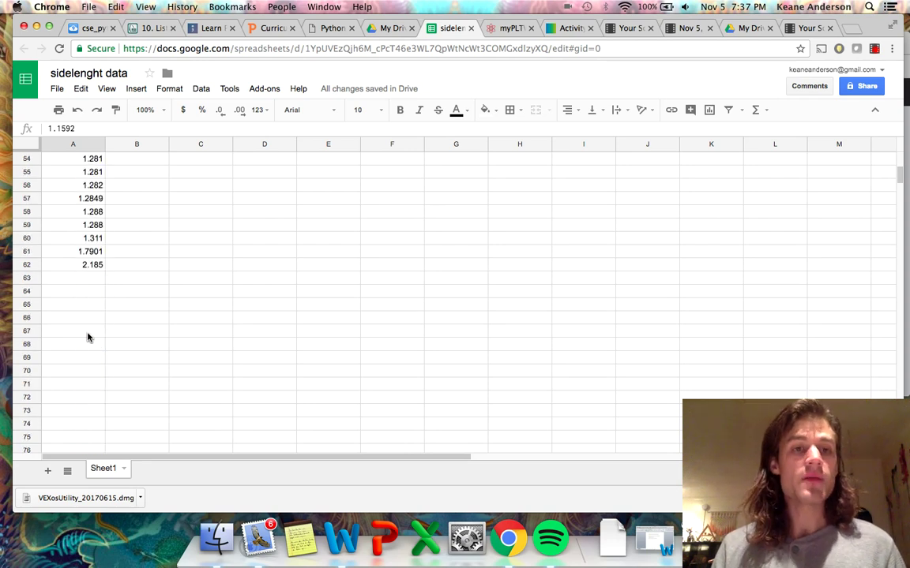
pyautogui.click(96, 281)
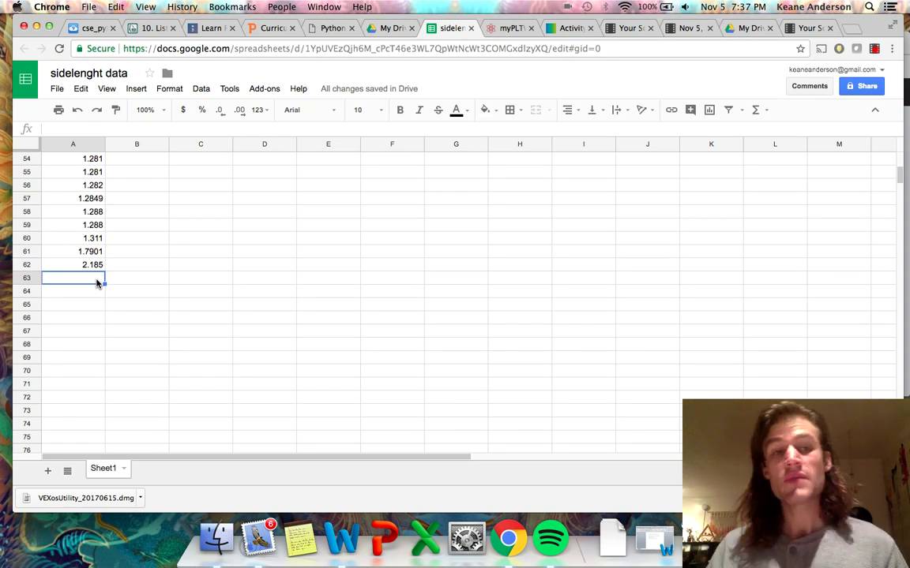
pyautogui.press('Up')
pyautogui.press('Down')
pyautogui.press('Right')
pyautogui.write('average')
pyautogui.press('Return')
pyautogui.write('median')
pyautogui.press('Return')
pyautogui.write(',od')
pyautogui.press('BackSpace')
pyautogui.press('BackSpace')
pyautogui.press('BackSpace')
pyautogui.write('mode')
pyautogui.press('Return')
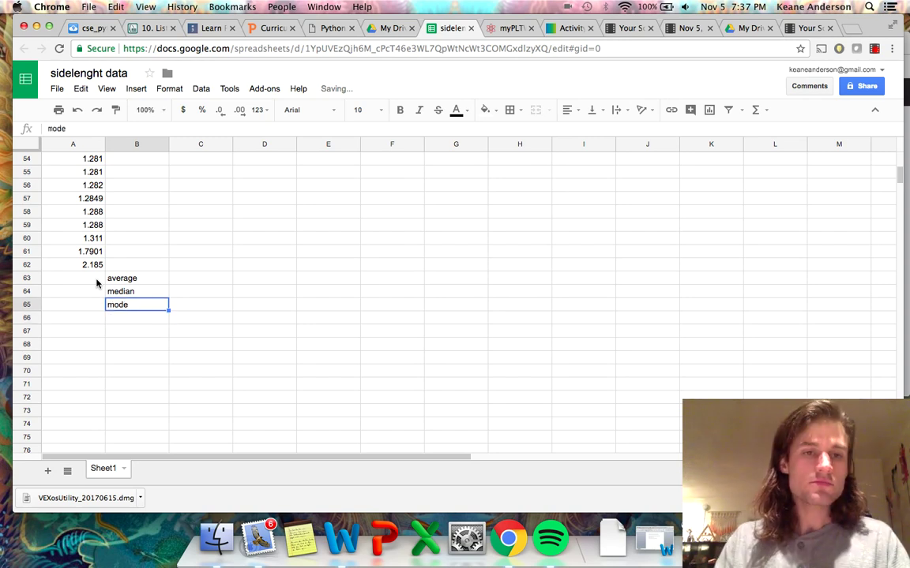
# - Add the label standard deviation in B66, under the mode label
pyautogui.press('Up')
pyautogui.press('Up')
pyautogui.press('Left')
pyautogui.press('Down')
pyautogui.press('Down')
pyautogui.press('Down')
pyautogui.press('Right')
pyautogui.write('stand')
pyautogui.press('BackSpace')
pyautogui.press('BackSpace')
pyautogui.write('r')
pyautogui.press('BackSpace')
pyautogui.write('ndard deviation')
pyautogui.press('Return')
pyautogui.press('Up')
pyautogui.press('Up')
pyautogui.press('Up')
pyautogui.press('Up')
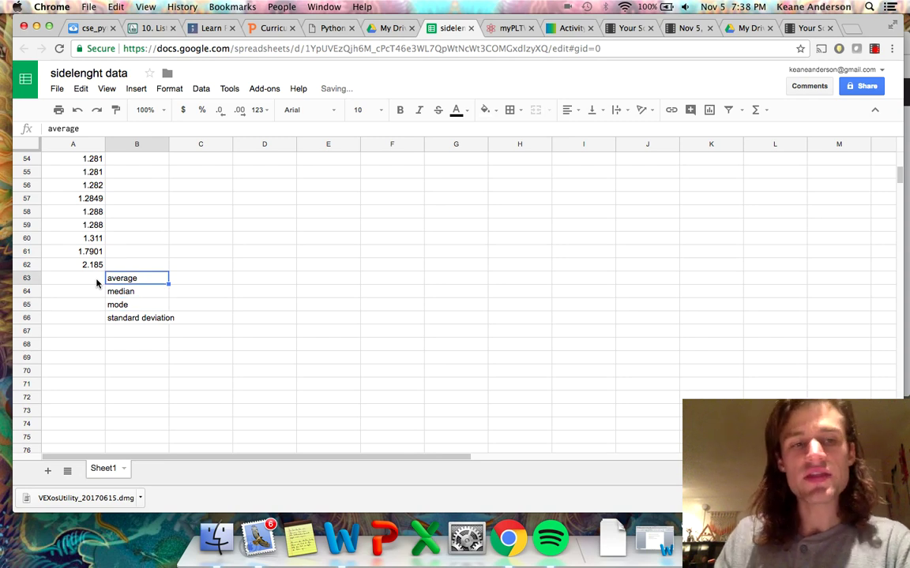
pyautogui.click(97, 282)
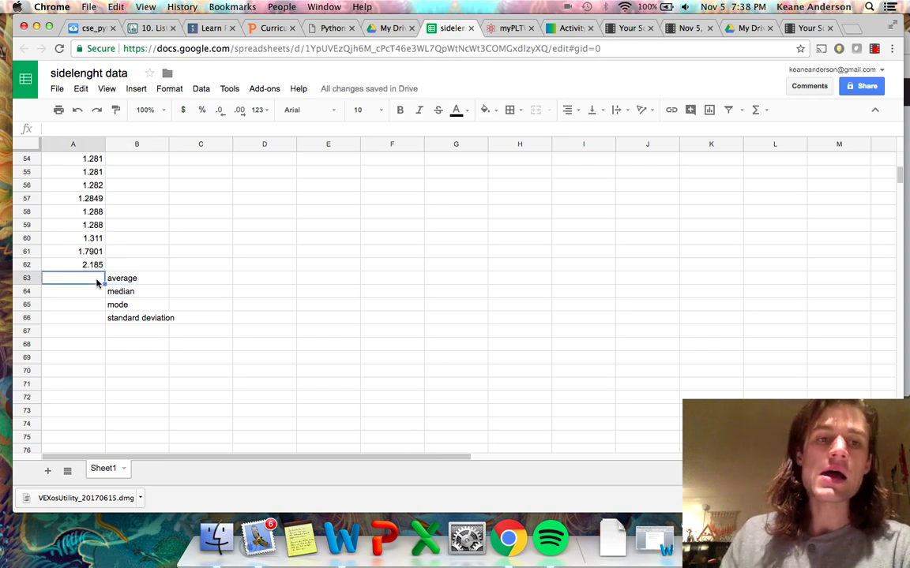
pyautogui.press('Up')
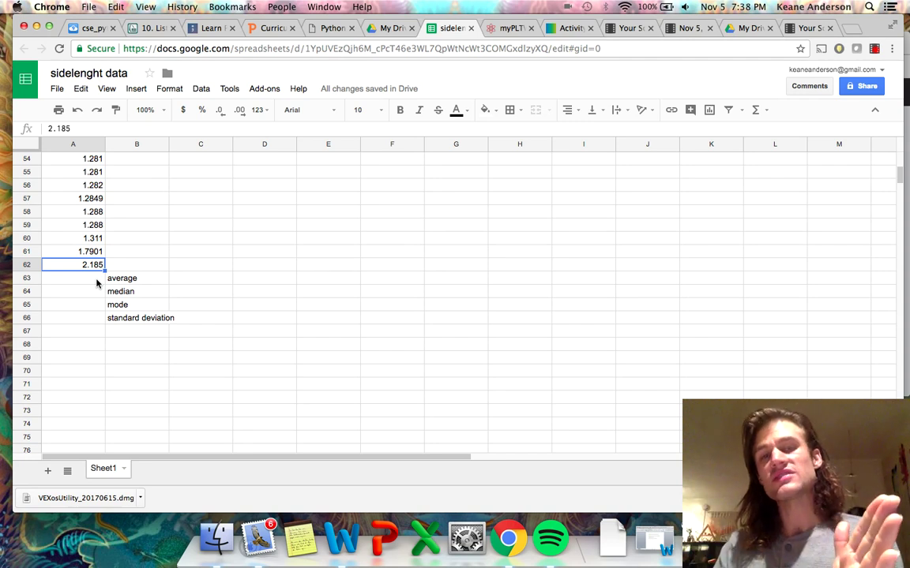
pyautogui.press('Down')
pyautogui.press('Right')
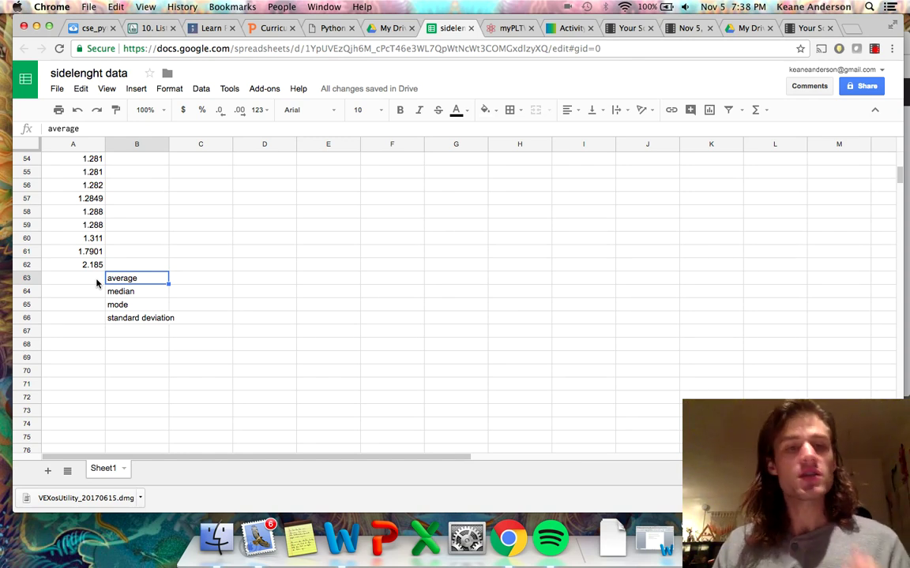
# - Calculate the average of A1:A62 in A63 with the AVERAGE function
pyautogui.click(98, 283)
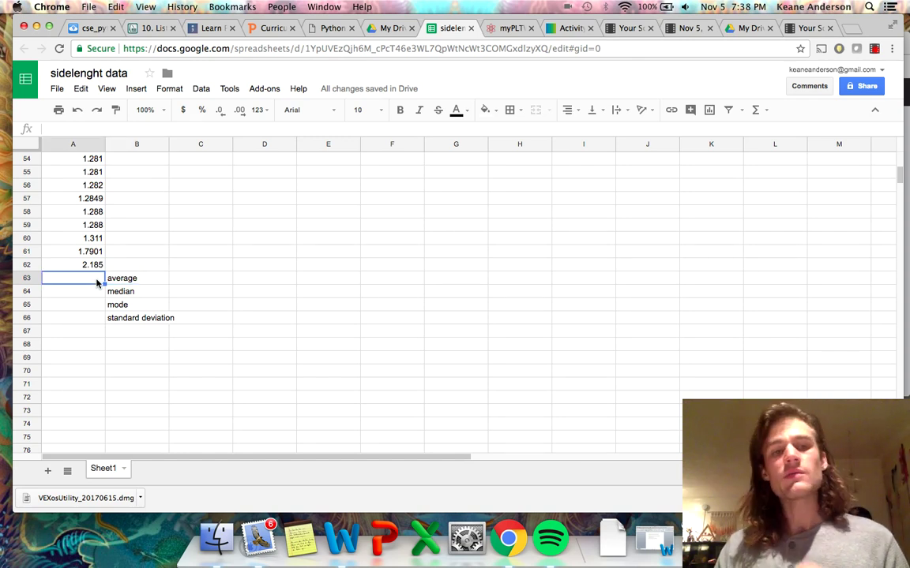
pyautogui.press('Up')
pyautogui.press('Down')
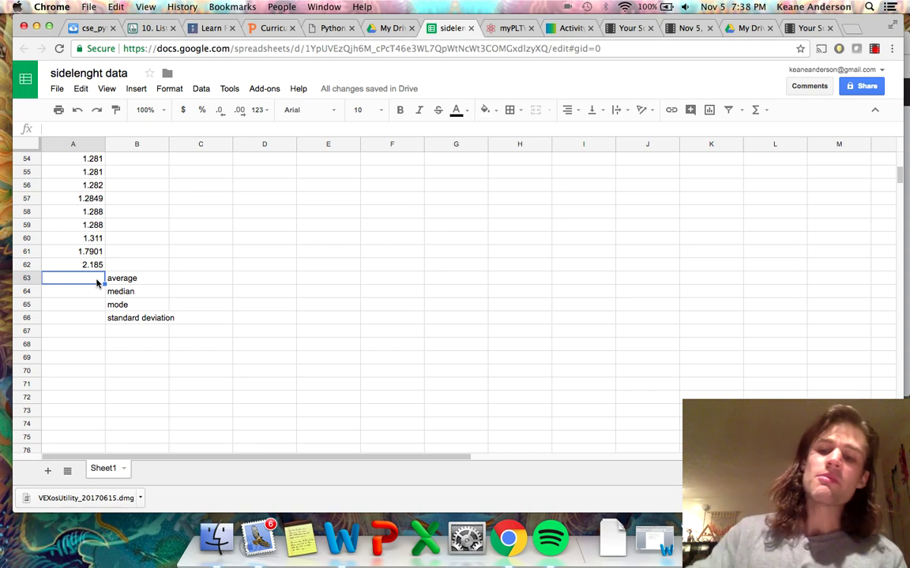
pyautogui.write('=')
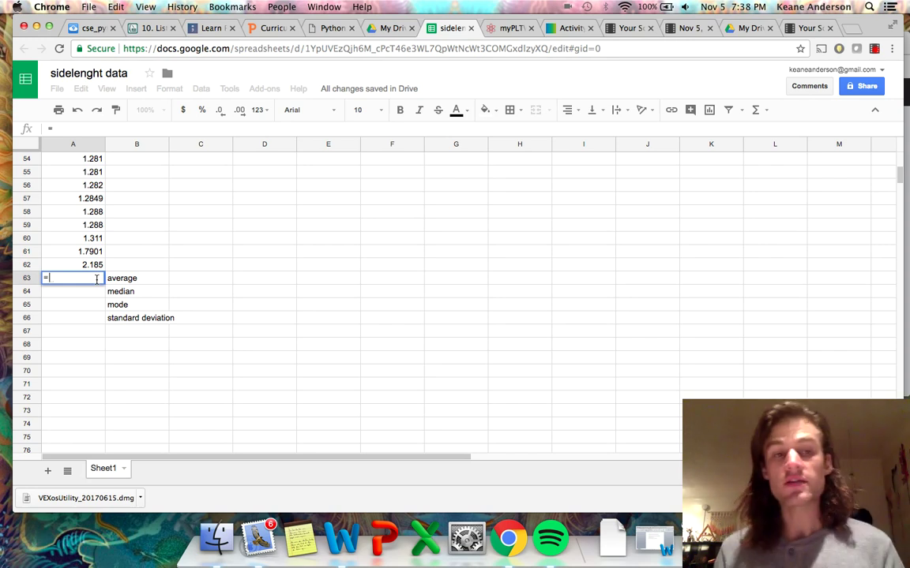
pyautogui.write('aver')
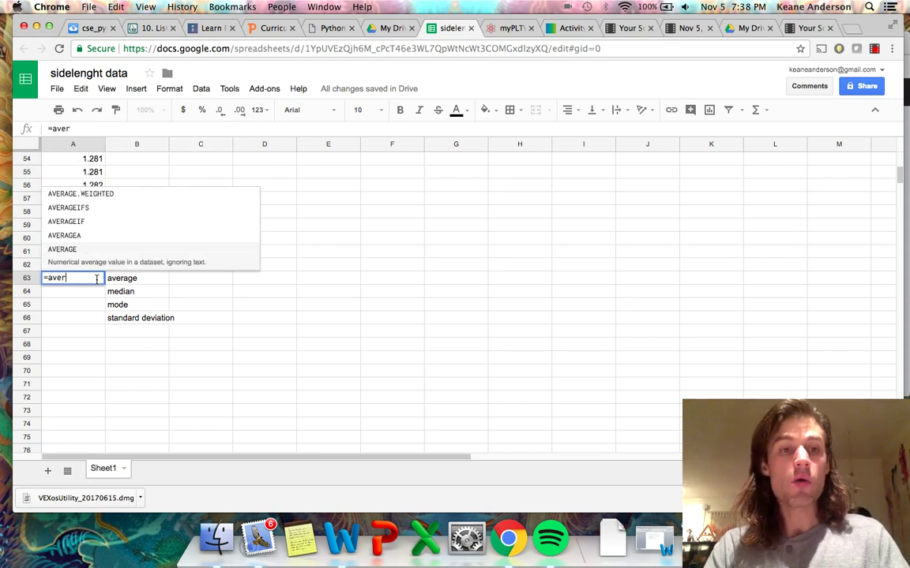
pyautogui.write('a')
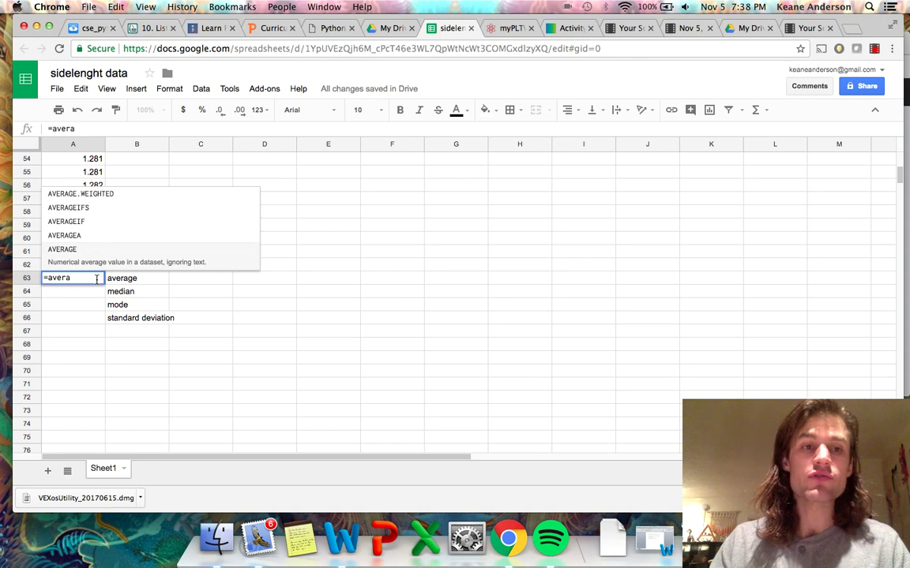
pyautogui.click(79, 262)
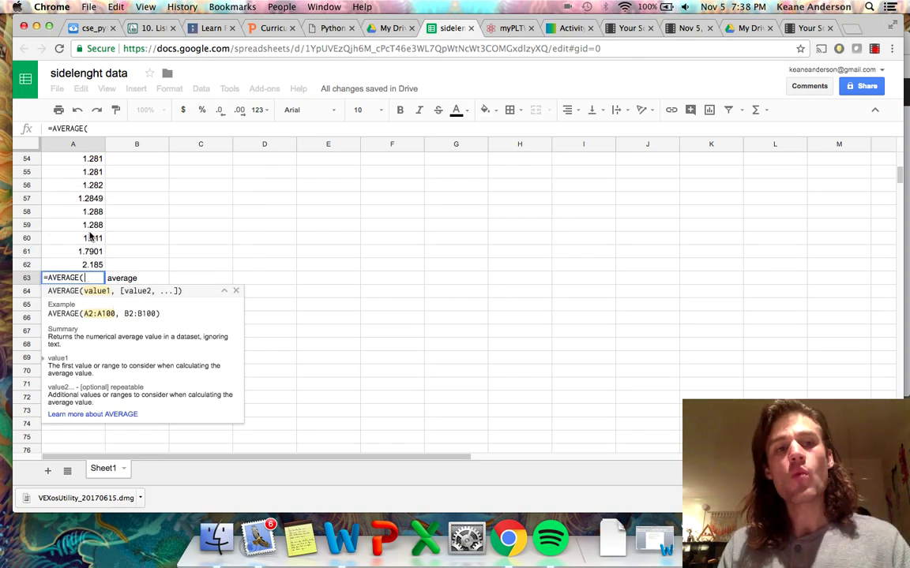
pyautogui.scroll(10, 91, 237)
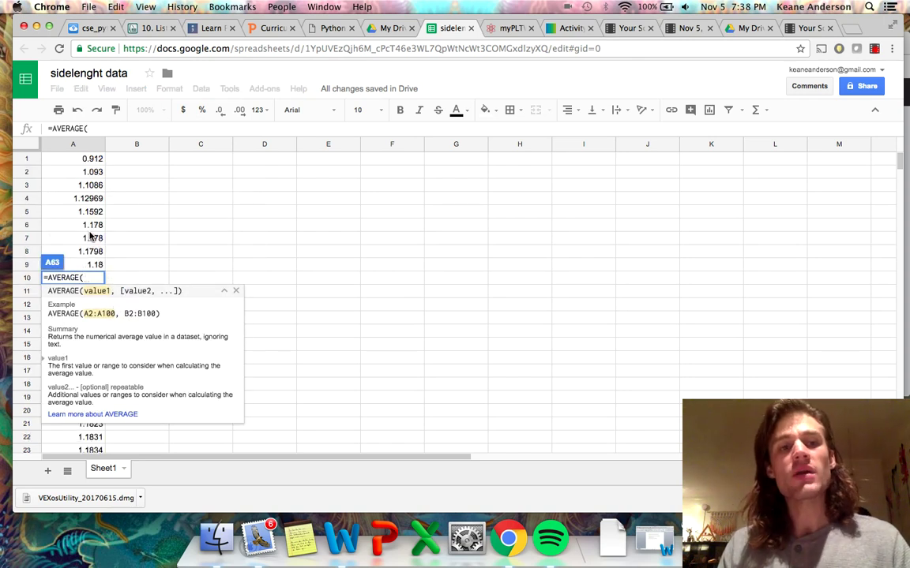
pyautogui.click(63, 160)
pyautogui.moveTo(64, 160); pyautogui.dragTo(67, 356)
pyautogui.press('Return')
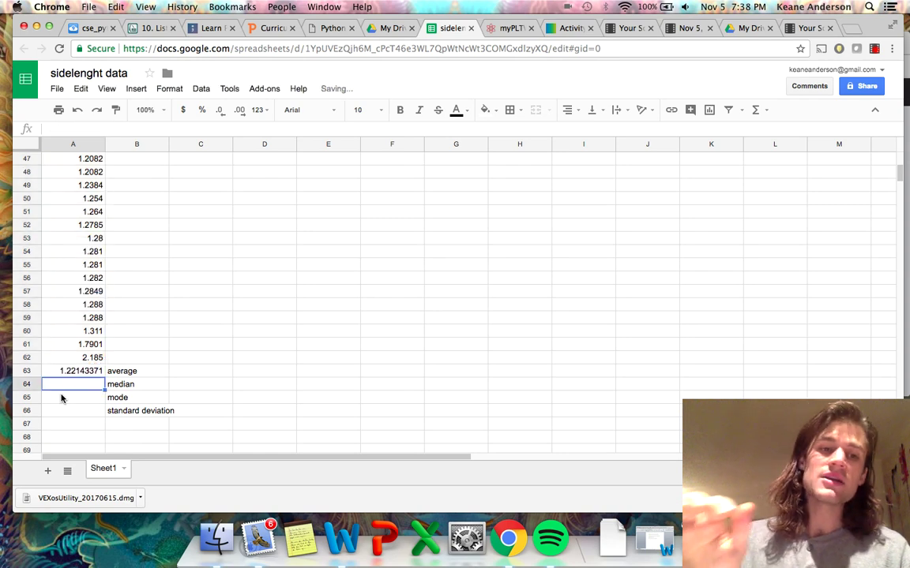
# - Inspect the AVERAGE formula in A63 and its A1:A62 range, leaving edit mode without changing it
pyautogui.press('Up')
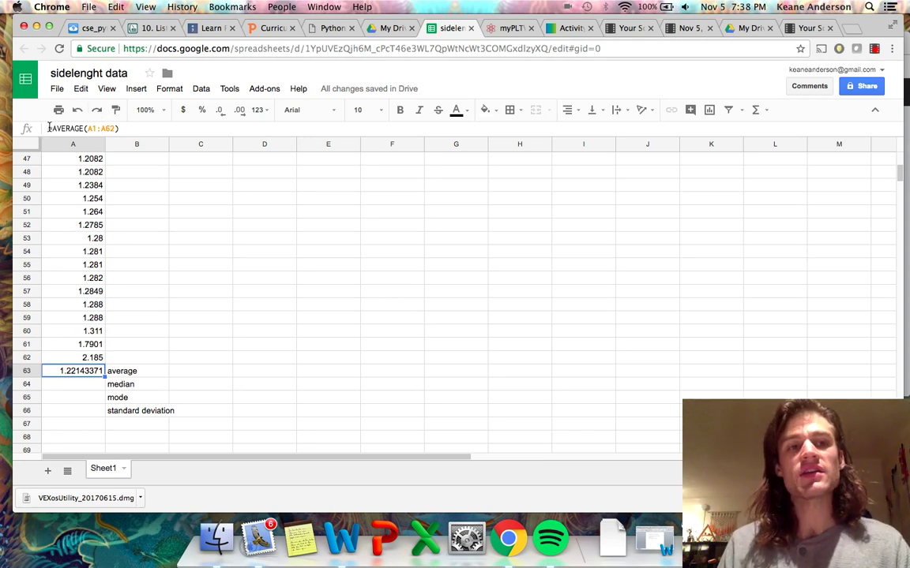
pyautogui.moveTo(53, 131); pyautogui.dragTo(123, 129)
pyautogui.click(150, 129)
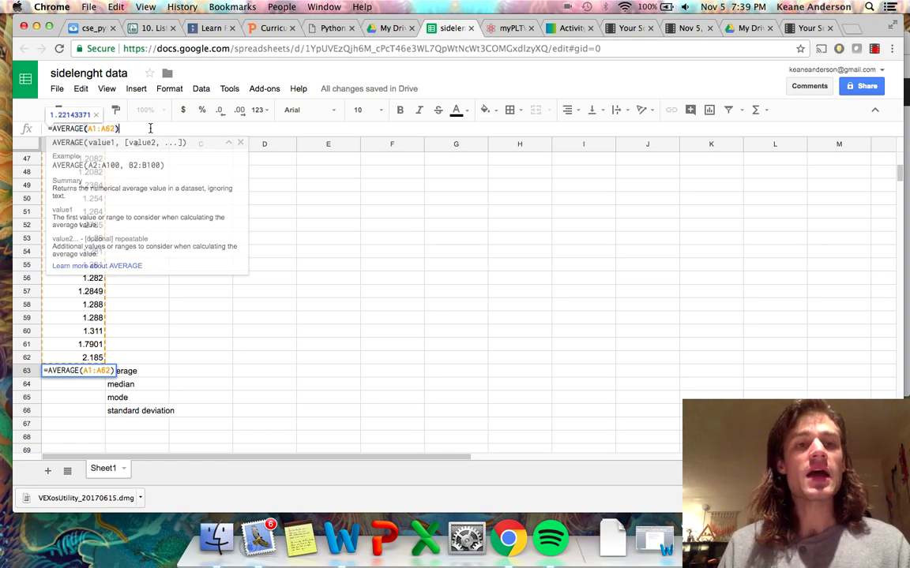
pyautogui.click(97, 129)
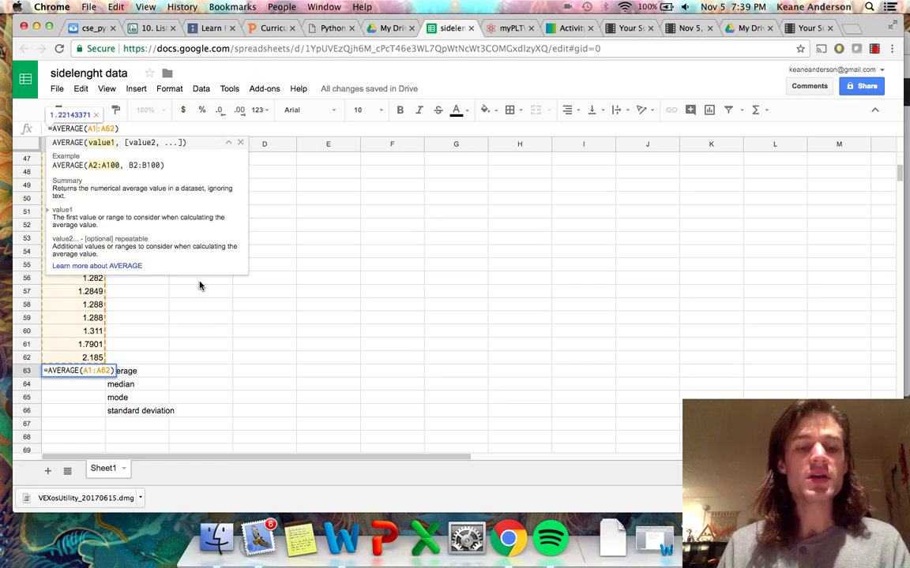
pyautogui.press('Escape')
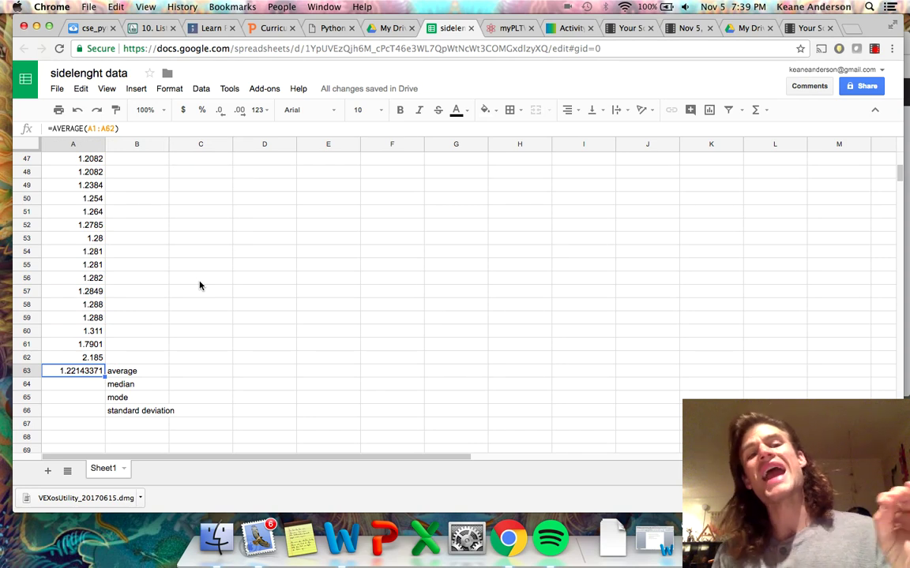
pyautogui.click(72, 385)
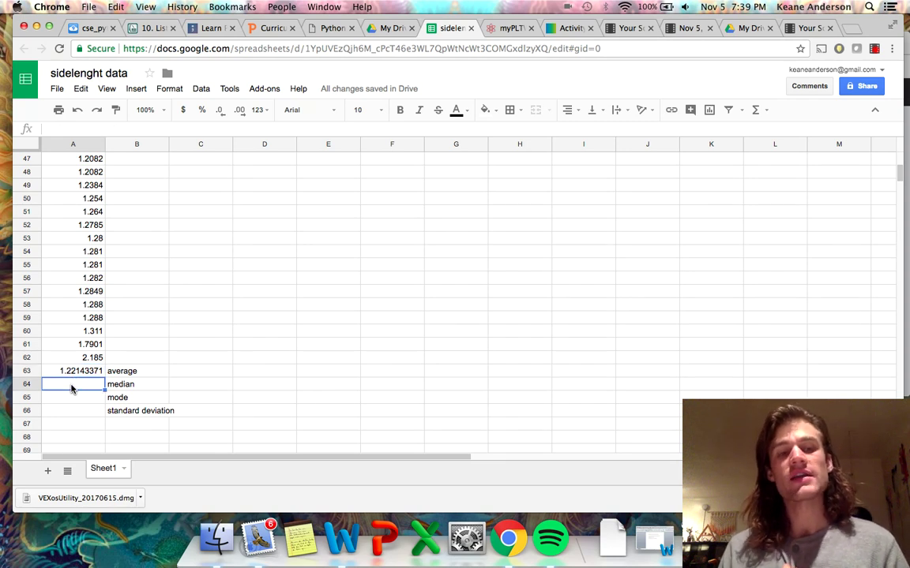
pyautogui.click(71, 397)
pyautogui.click(70, 410)
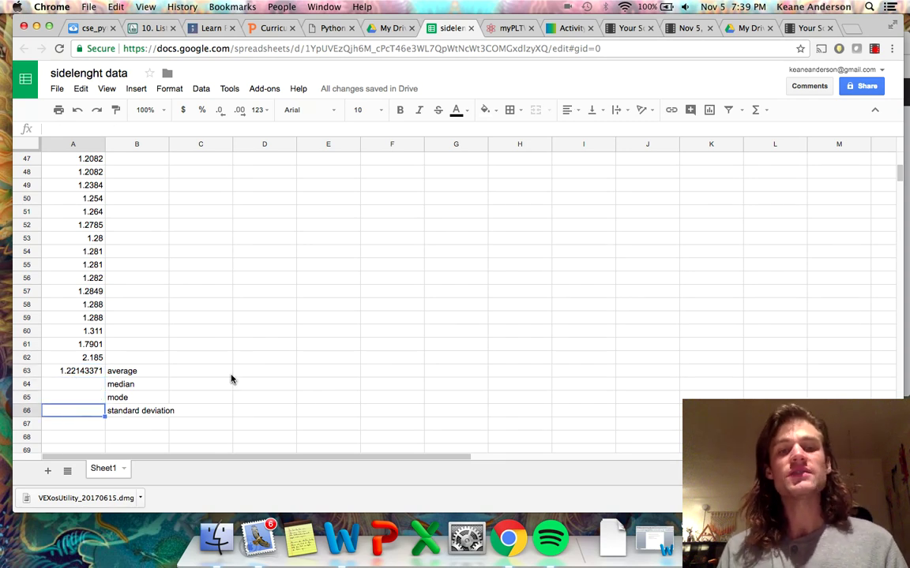
pyautogui.click(123, 371)
# - Reduce the displayed decimal places of the data in A1:A62 until the values are rounded to whole numbers
pyautogui.scroll(10, 141, 266)
pyautogui.scroll(3, 141, 266)
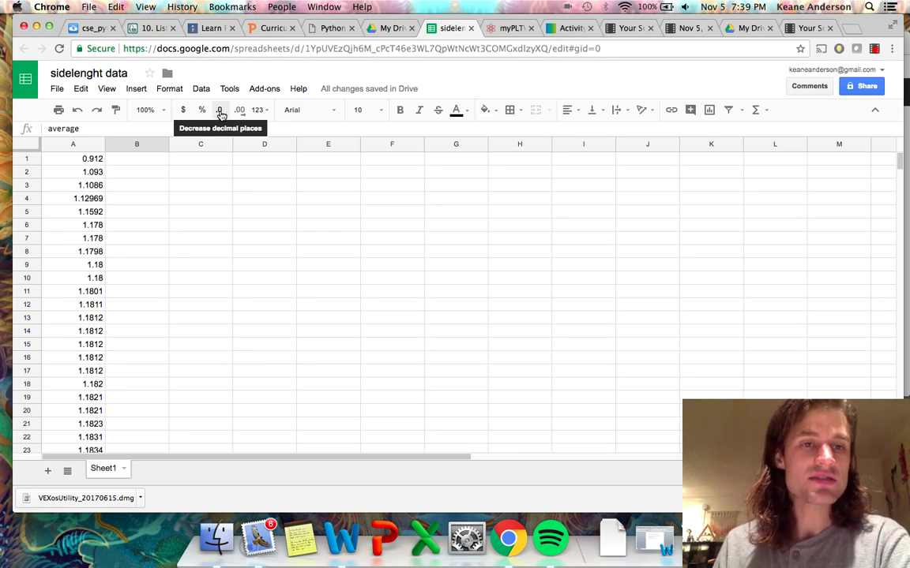
pyautogui.click(221, 115)
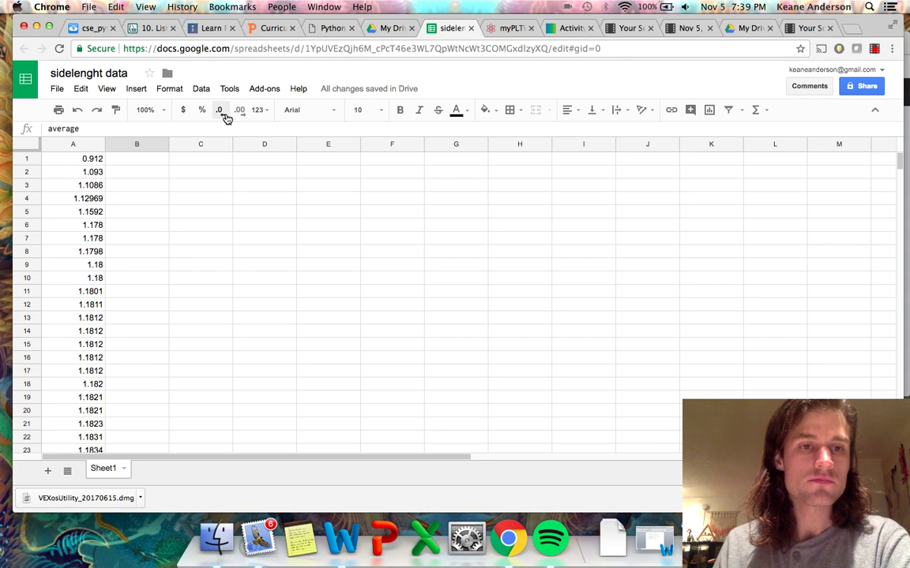
pyautogui.click(100, 269)
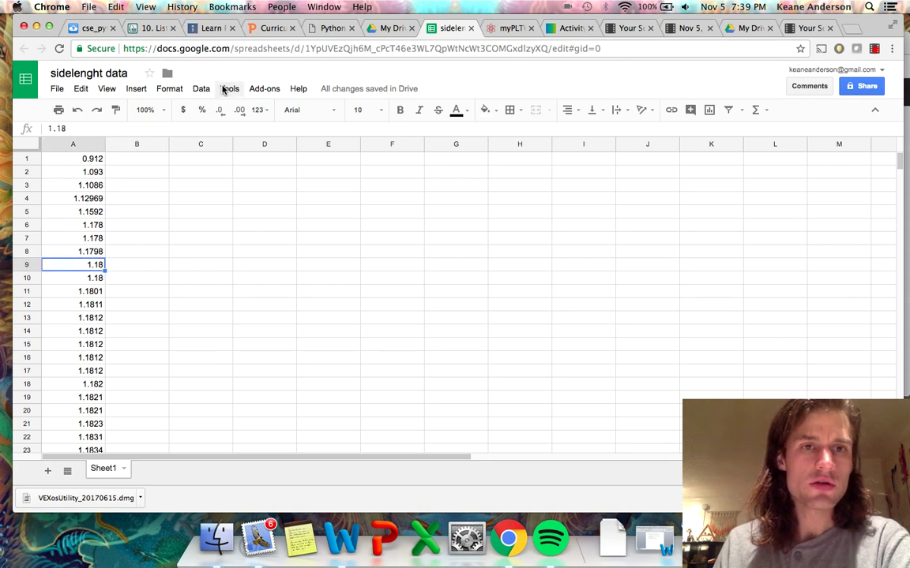
pyautogui.click(221, 110)
pyautogui.moveTo(63, 158)
pyautogui.mouseDown()
pyautogui.moveTo(75, 171)
pyautogui.moveTo(91, 546)
pyautogui.moveTo(83, 239)
pyautogui.moveTo(72, 159)
pyautogui.mouseUp()
pyautogui.moveTo(78, 93); pyautogui.dragTo(71, 253)
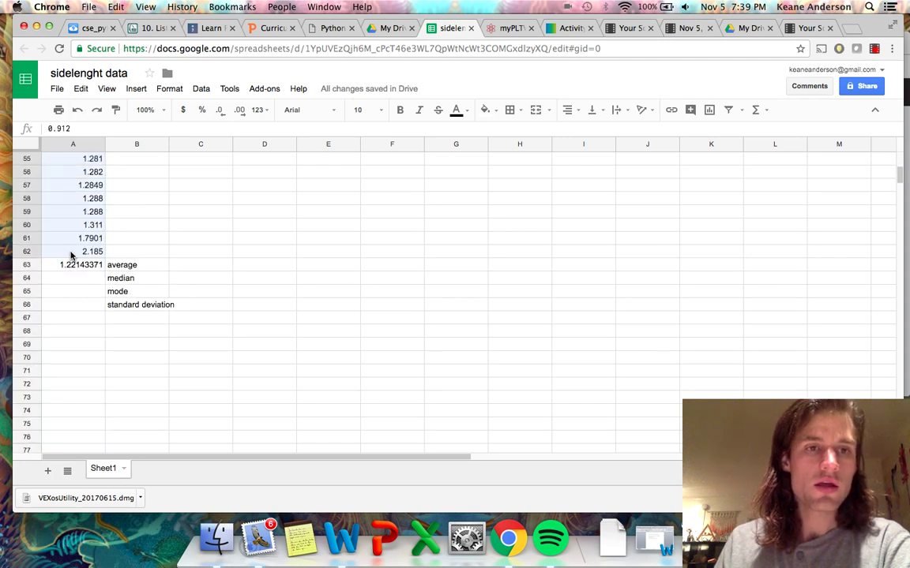
pyautogui.click(220, 109)
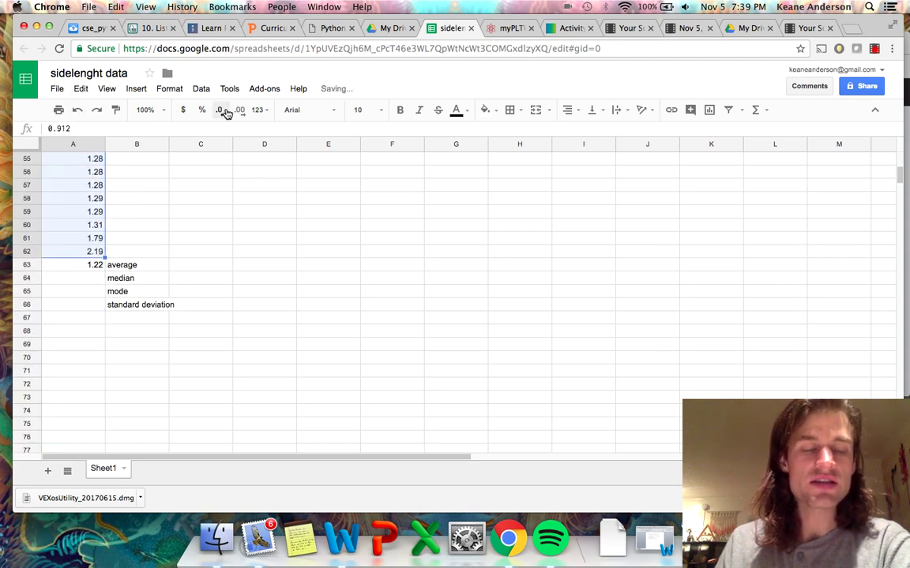
pyautogui.scroll(15, 185, 200)
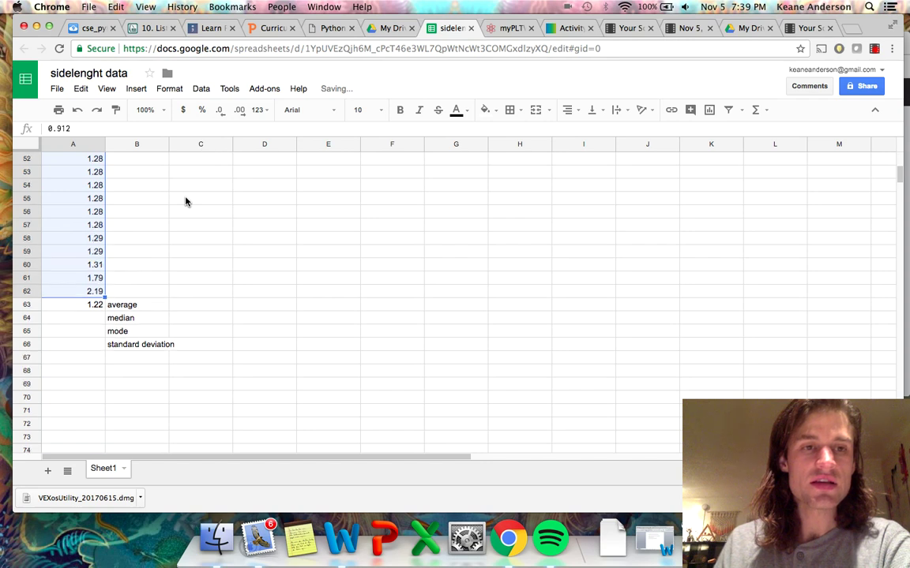
pyautogui.click(220, 112)
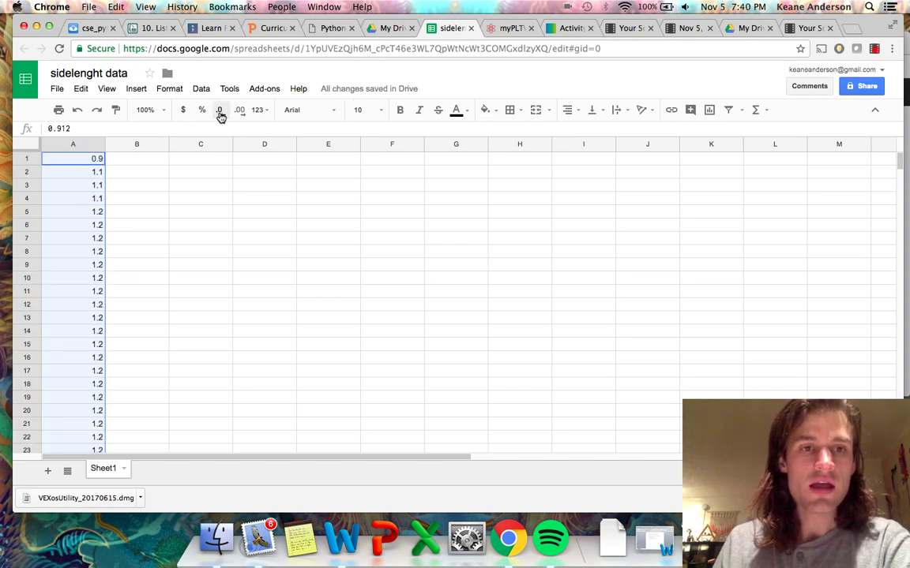
pyautogui.click(220, 112)
# - Increase the displayed decimal places of A1:A62 to four
pyautogui.scroll(-5, 112, 306)
pyautogui.scroll(-5, 53, 331)
pyautogui.scroll(10, 52, 331)
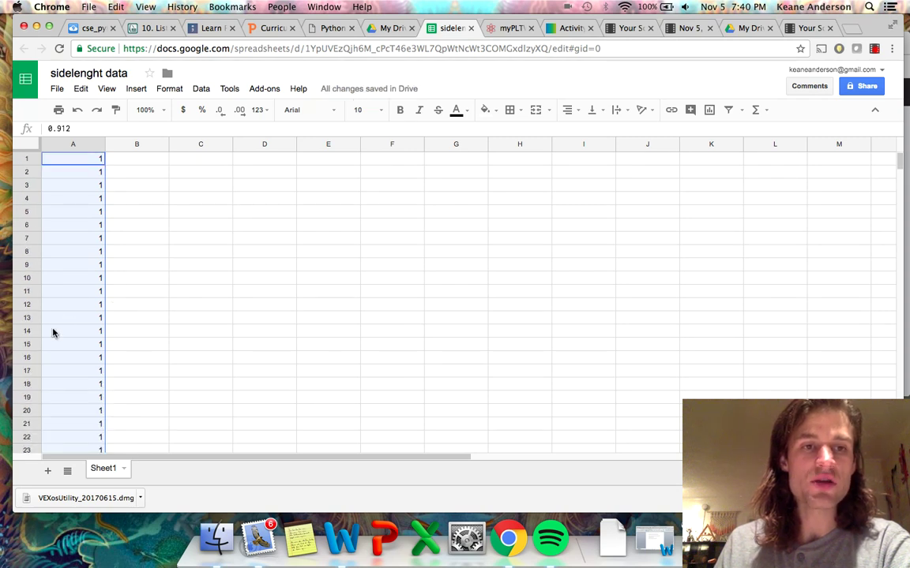
pyautogui.click(239, 111)
pyautogui.click(239, 111)
pyautogui.click(239, 112)
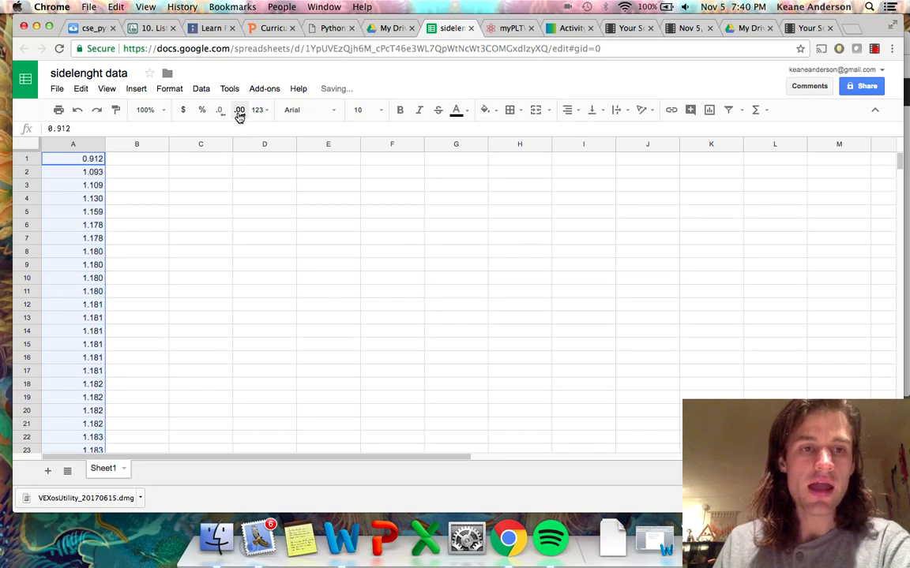
pyautogui.click(239, 112)
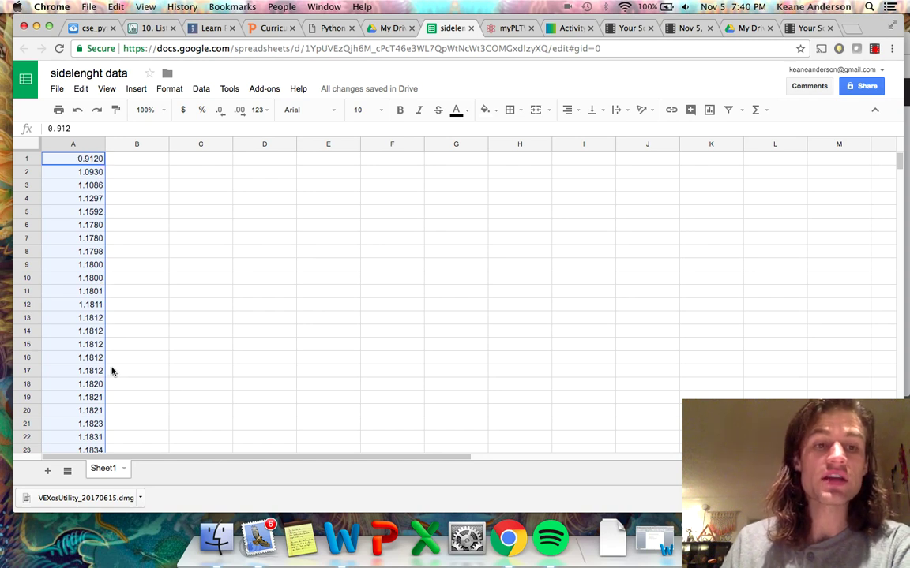
# - Look through the four-decimal side lengths in column A for repeated values
pyautogui.scroll(-10, 112, 373)
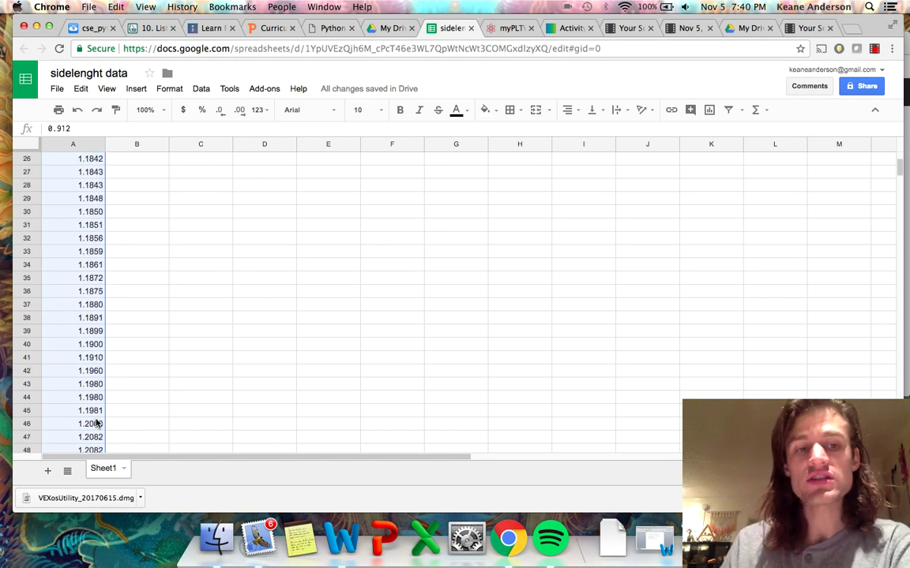
pyautogui.scroll(-5, 96, 424)
pyautogui.scroll(3, 96, 424)
pyautogui.scroll(12, 97, 424)
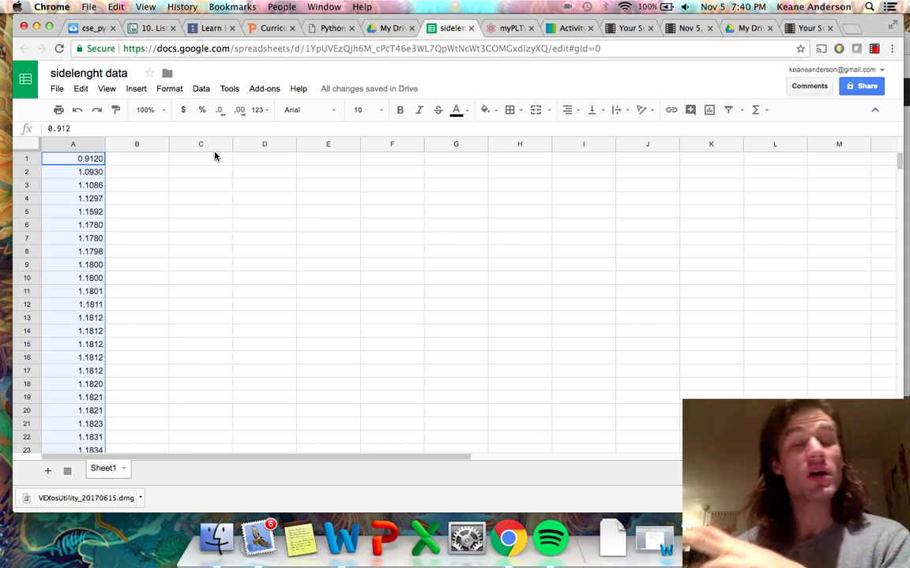
pyautogui.click(93, 265)
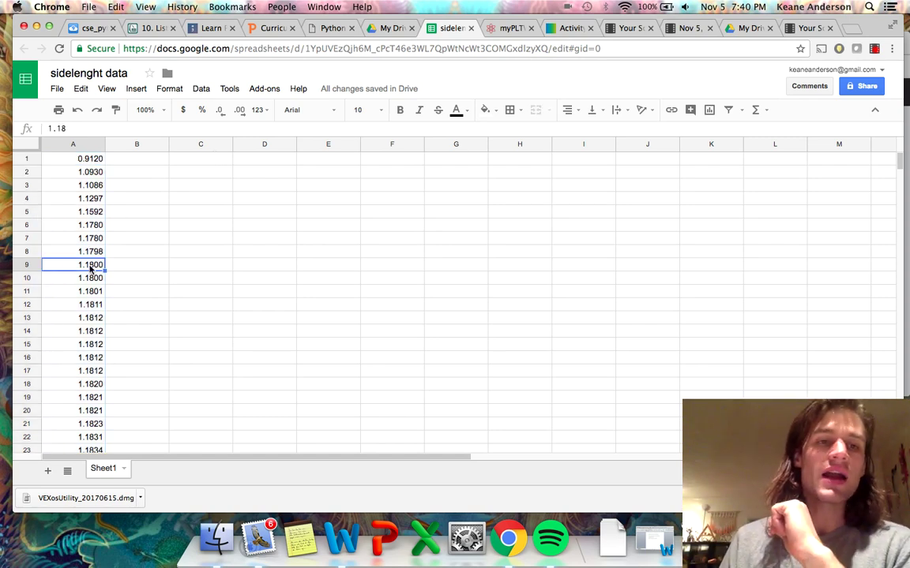
pyautogui.scroll(-2, 128, 234)
pyautogui.scroll(2, 127, 234)
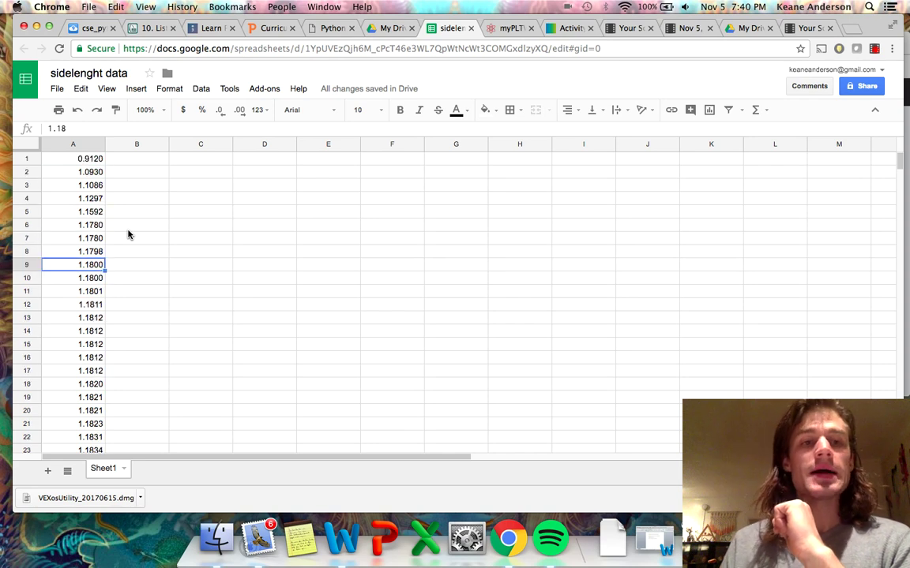
# - Format all of column A to show two decimal places
pyautogui.click(220, 111)
pyautogui.click(221, 111)
pyautogui.click(239, 109)
pyautogui.click(240, 110)
pyautogui.click(103, 143)
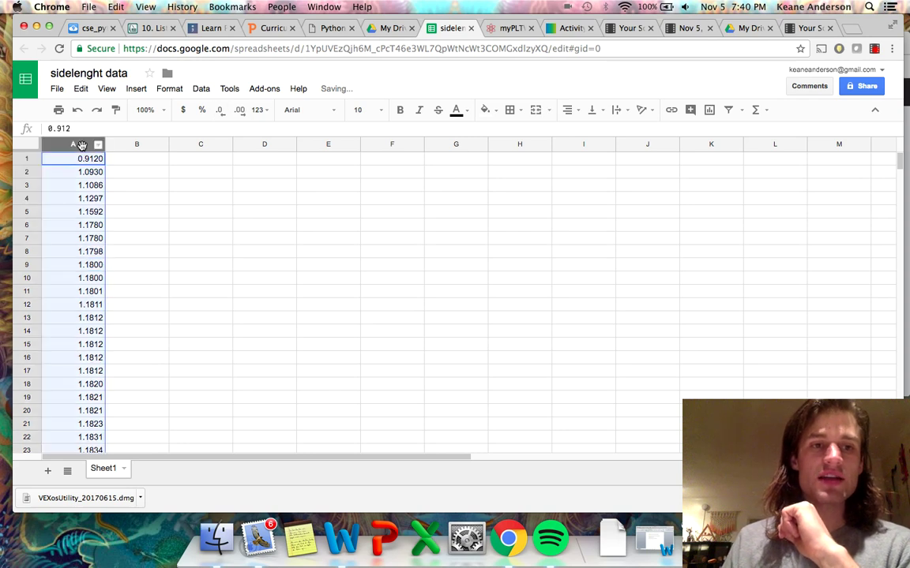
pyautogui.click(218, 111)
pyautogui.click(219, 110)
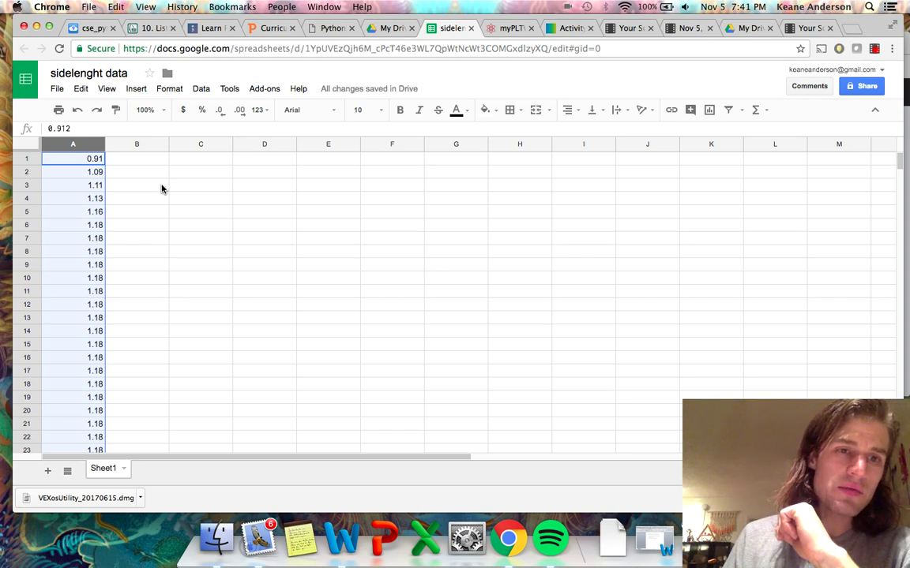
# - Examine the runs of repeated 1.18 and 1.19 values in column A to see where each one ends
pyautogui.click(66, 228)
pyautogui.moveTo(66, 228); pyautogui.dragTo(63, 319)
pyautogui.click(68, 306)
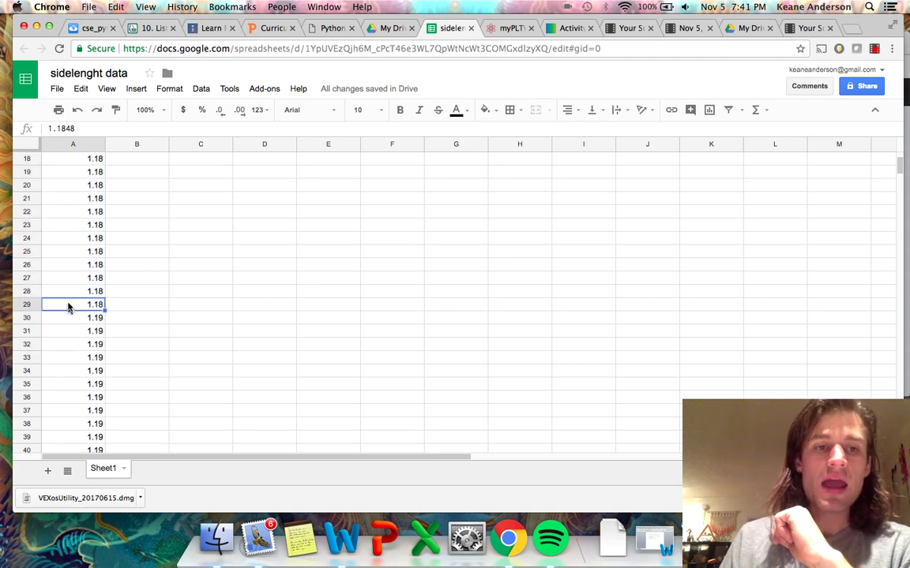
pyautogui.click(68, 317)
pyautogui.moveTo(68, 317); pyautogui.dragTo(67, 294)
pyautogui.click(220, 246)
pyautogui.scroll(9, 220, 247)
pyautogui.scroll(5, 220, 249)
# - Enter 1.18, 1.19 and 1.20 as tally headings across D5, E5 and F5
pyautogui.click(252, 215)
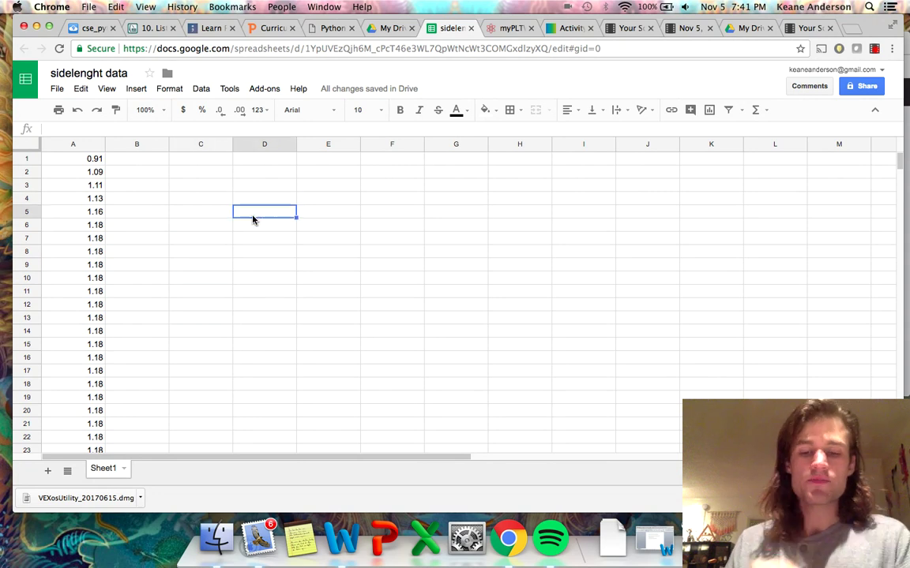
pyautogui.write('1.18')
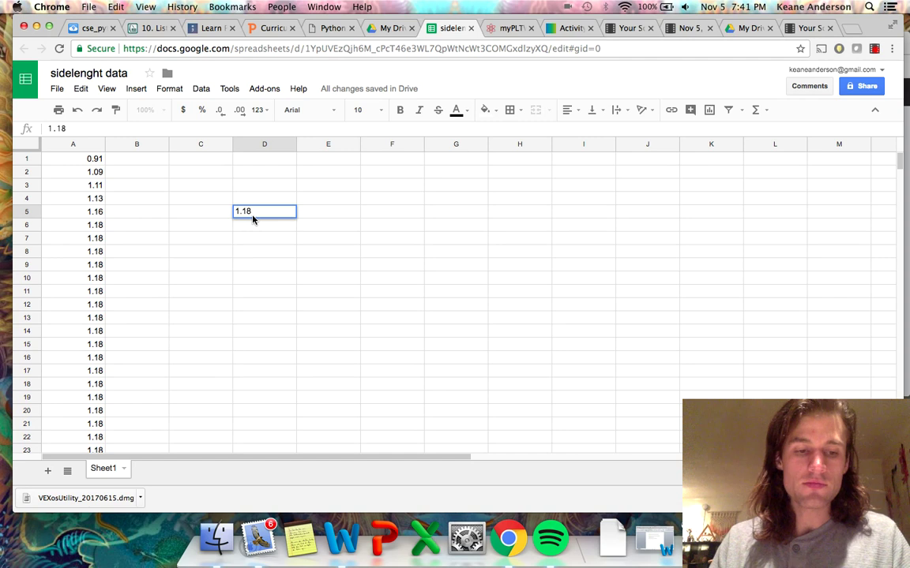
pyautogui.press('Tab')
pyautogui.write('1.18')
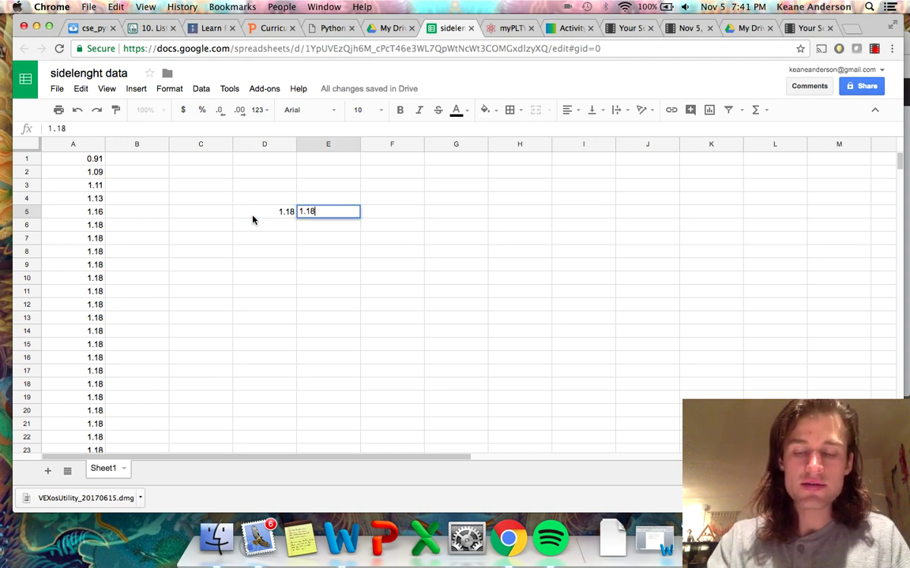
pyautogui.press('BackSpace')
pyautogui.write('9')
pyautogui.press('Tab')
pyautogui.write('1.')
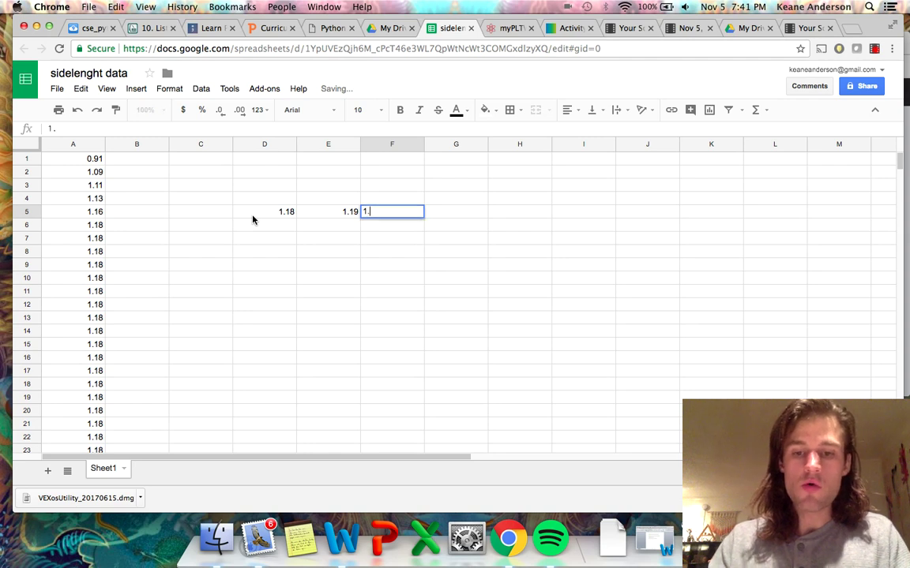
pyautogui.write('20')
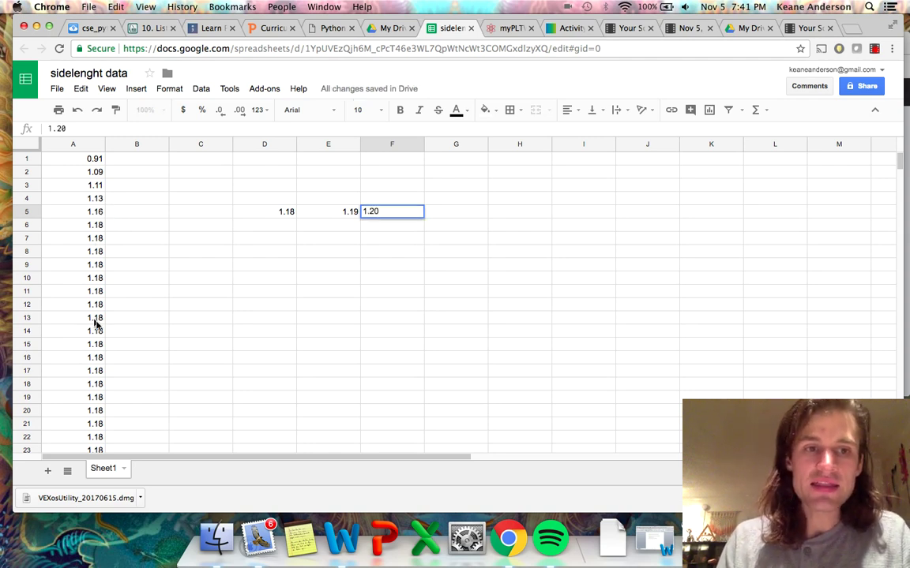
# - Select the run of 1.18 values in column A and enter 24 as its count in D6
pyautogui.moveTo(69, 227); pyautogui.dragTo(65, 349)
pyautogui.scroll(4, 65, 348)
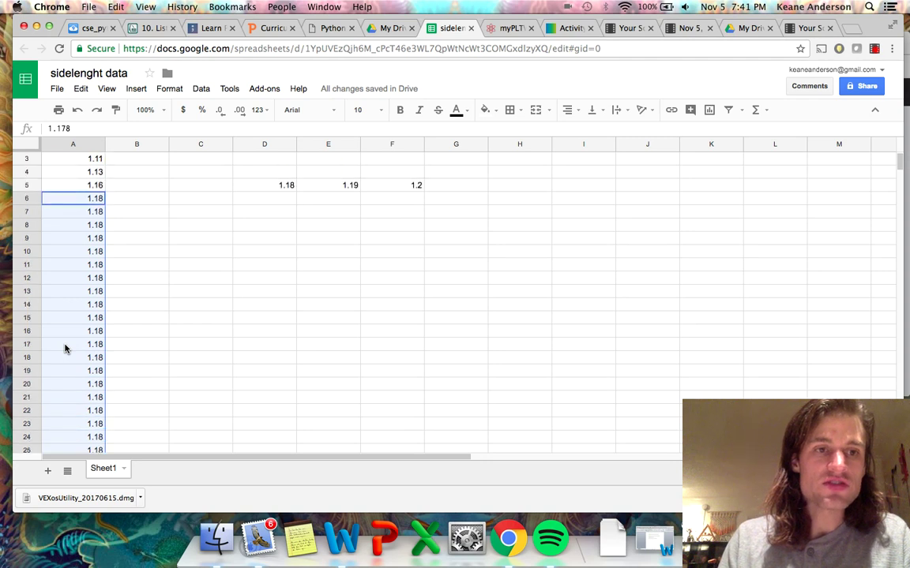
pyautogui.scroll(-3, 65, 348)
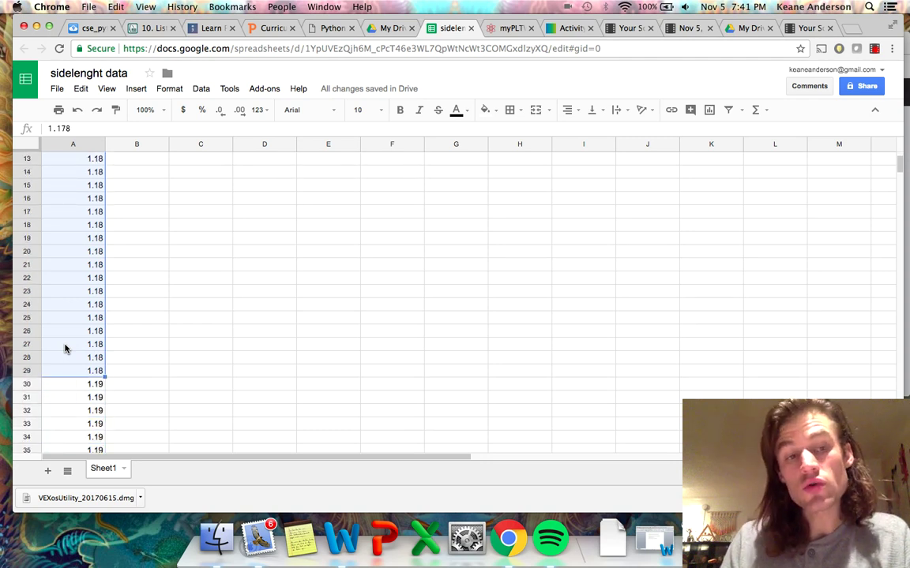
pyautogui.scroll(4, 64, 348)
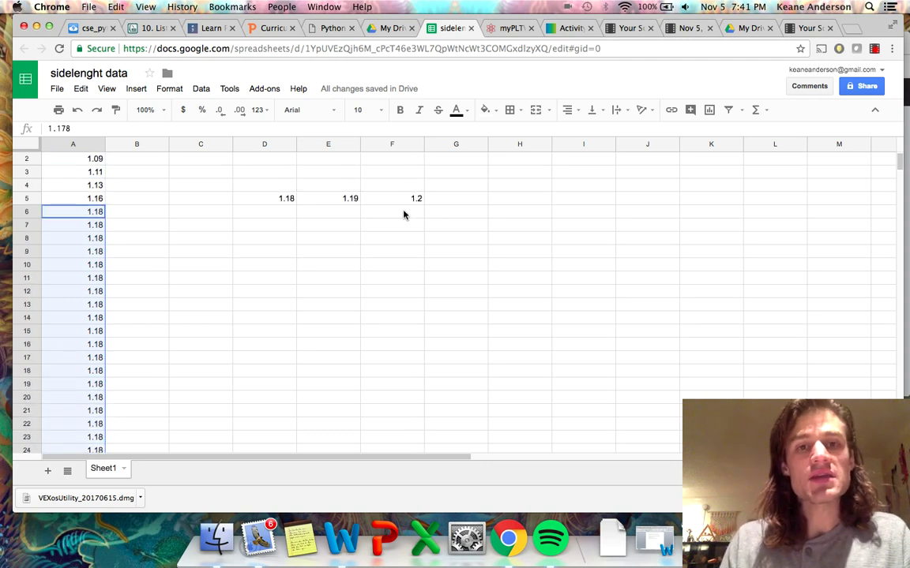
pyautogui.click(287, 216)
pyautogui.write('23')
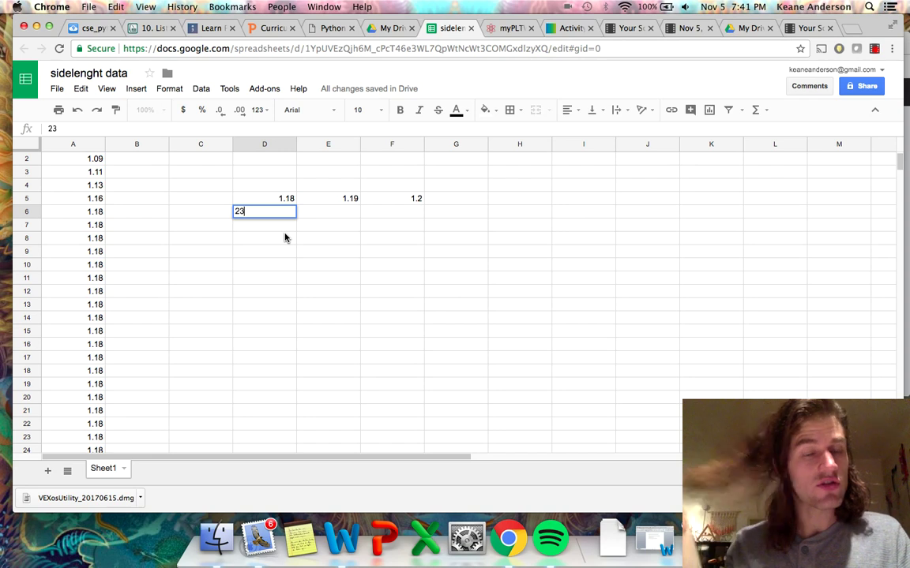
pyautogui.press('BackSpace')
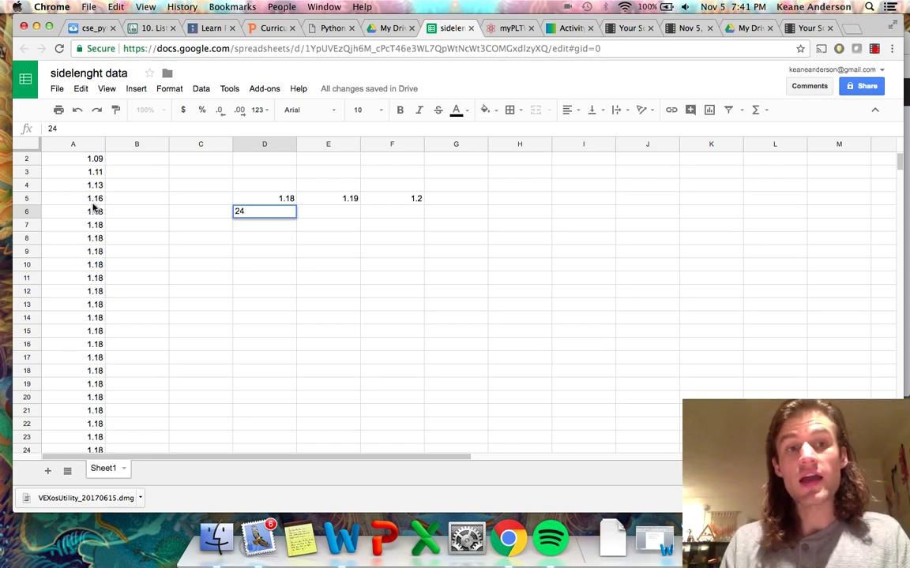
# - Check the first and last rows of the 1.18 run in column A to verify its count
pyautogui.scroll(-3, 95, 324)
pyautogui.scroll(4, 95, 323)
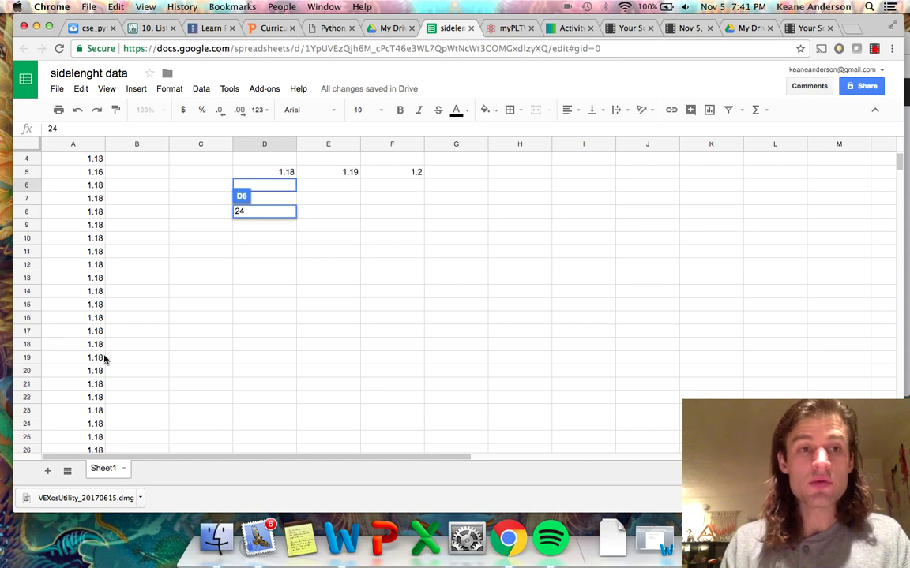
pyautogui.scroll(-8, 85, 380)
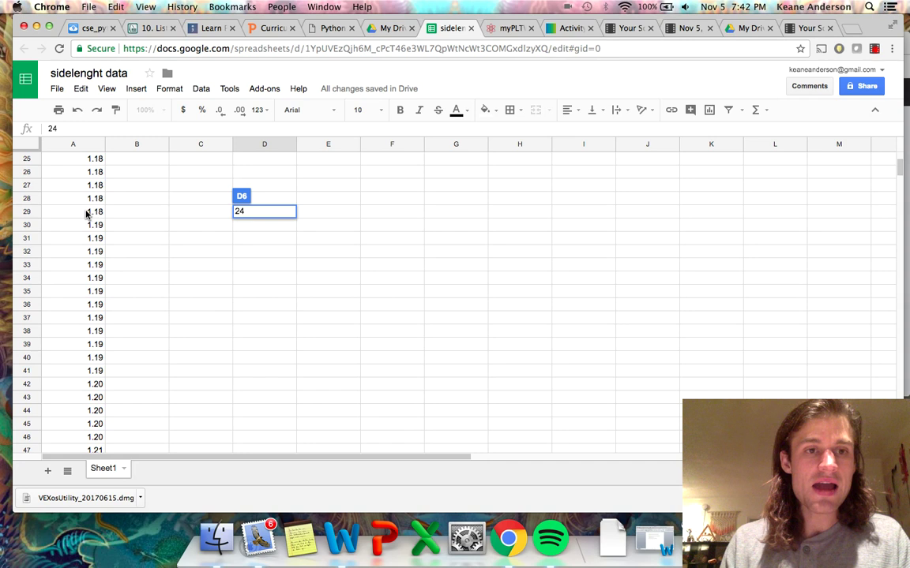
pyautogui.click(67, 214)
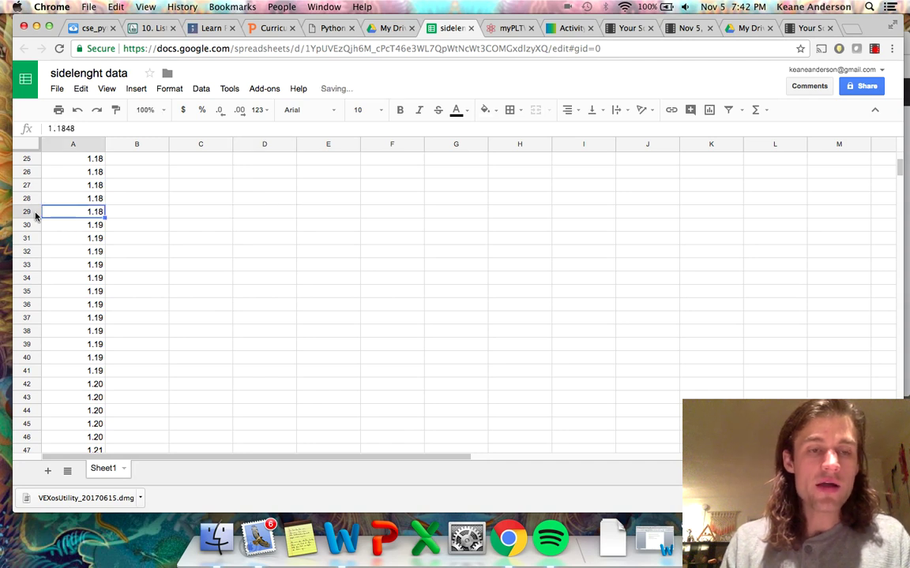
pyautogui.scroll(2, 71, 215)
pyautogui.moveTo(67, 229)
pyautogui.mouseDown()
pyautogui.moveTo(49, 106)
pyautogui.moveTo(63, 291)
pyautogui.moveTo(68, 246)
pyautogui.mouseUp()
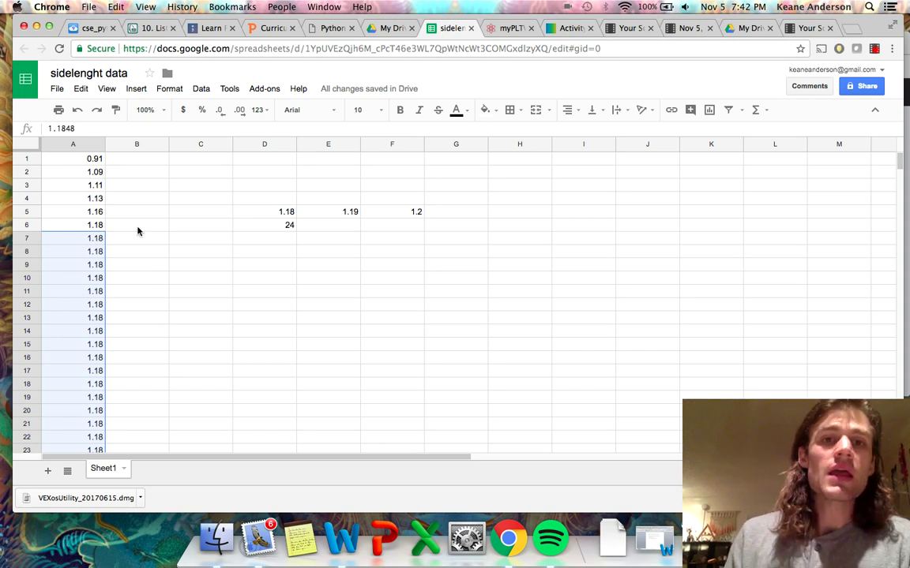
# - Select the run of 1.19 values in column A and enter 11 as its count in E6
pyautogui.click(348, 229)
pyautogui.scroll(-7, 190, 390)
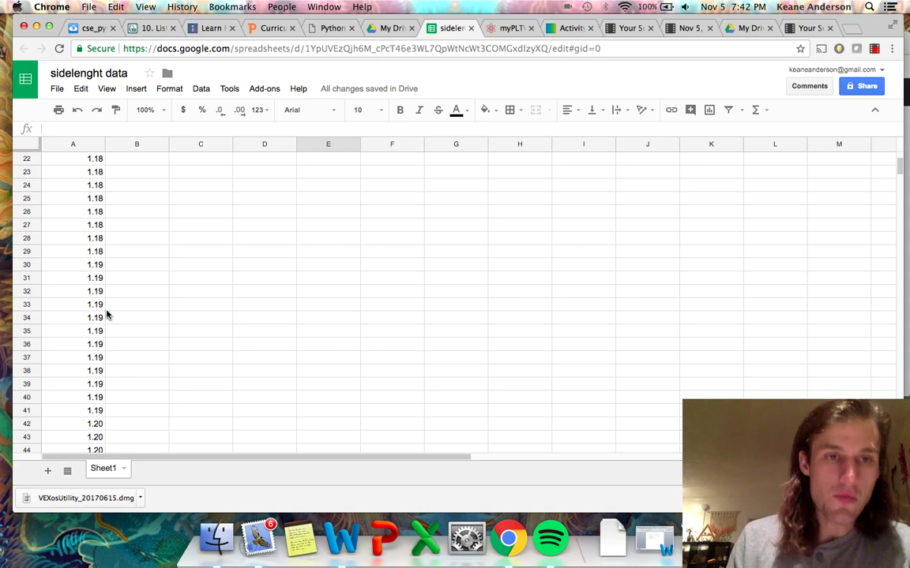
pyautogui.click(63, 269)
pyautogui.moveTo(63, 269); pyautogui.dragTo(55, 397)
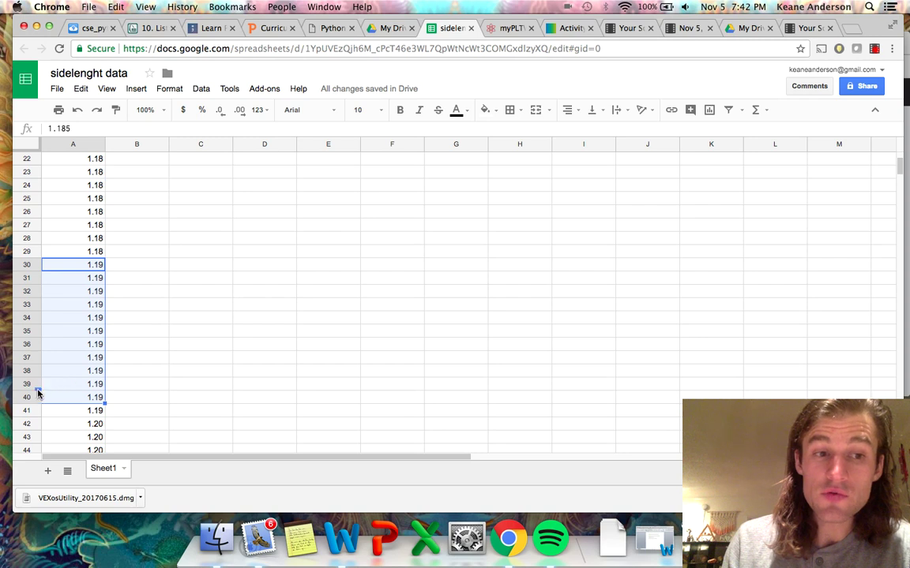
pyautogui.scroll(6, 234, 254)
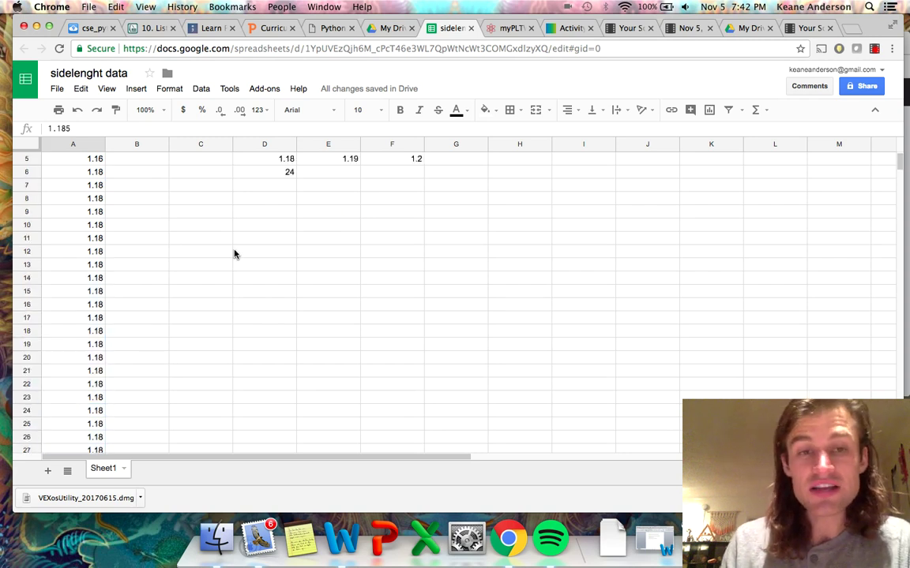
pyautogui.scroll(2, 251, 250)
pyautogui.click(348, 230)
pyautogui.write('11')
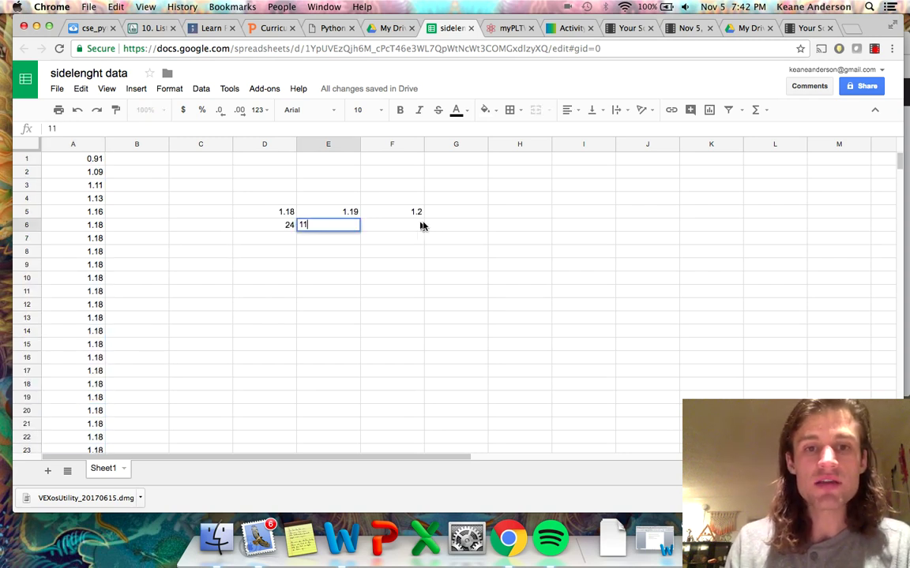
pyautogui.press('Tab')
# - Select the run of 1.20 values in column A and enter 5 as its count in F6
pyautogui.scroll(-11, 301, 398)
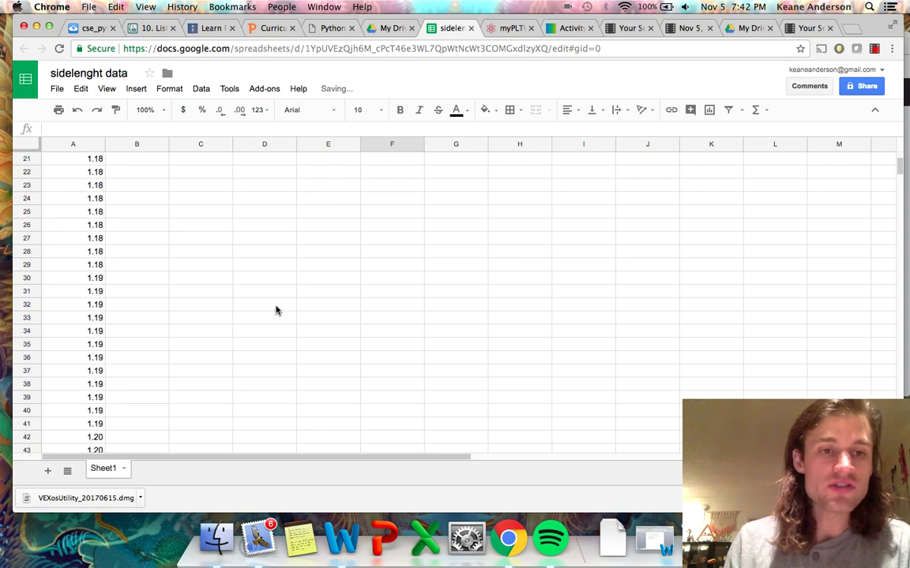
pyautogui.moveTo(66, 255); pyautogui.dragTo(66, 304)
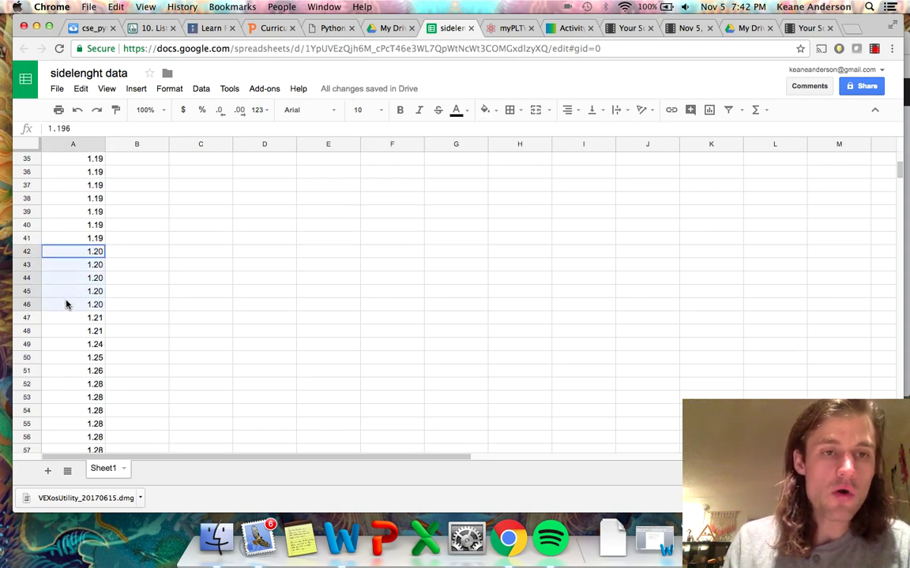
pyautogui.click(523, 242)
pyautogui.scroll(10, 523, 242)
pyautogui.click(388, 199)
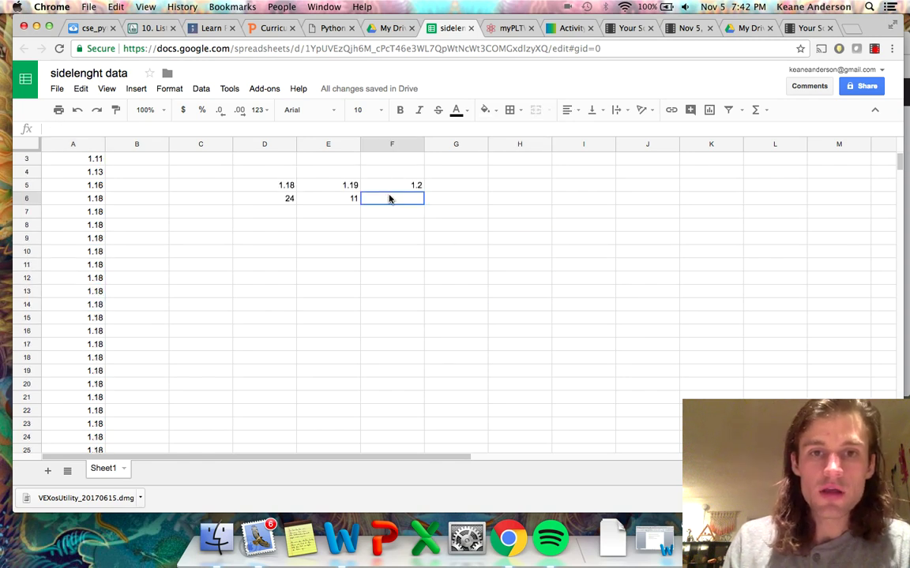
pyautogui.write('5')
# - Format the tally heading in F5 to show two decimal places
pyautogui.click(419, 188)
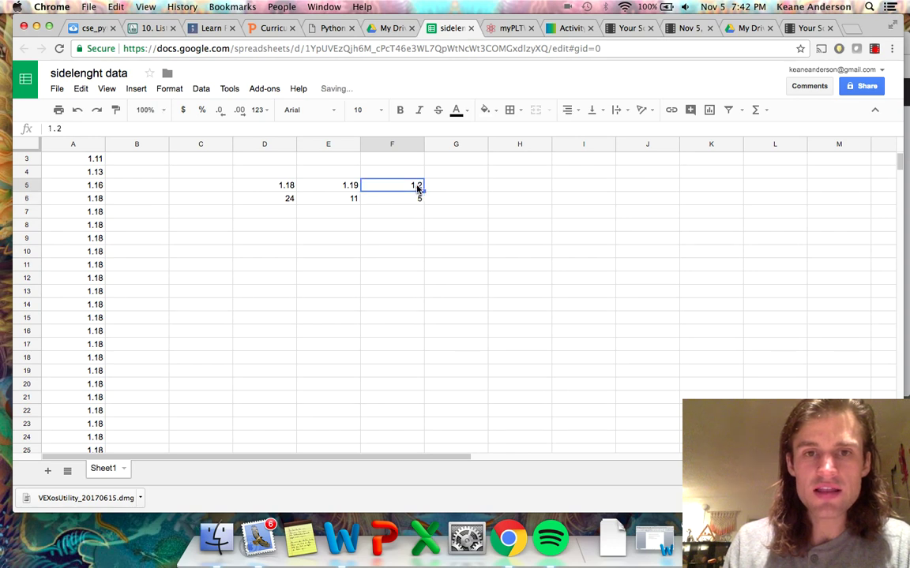
pyautogui.click(221, 109)
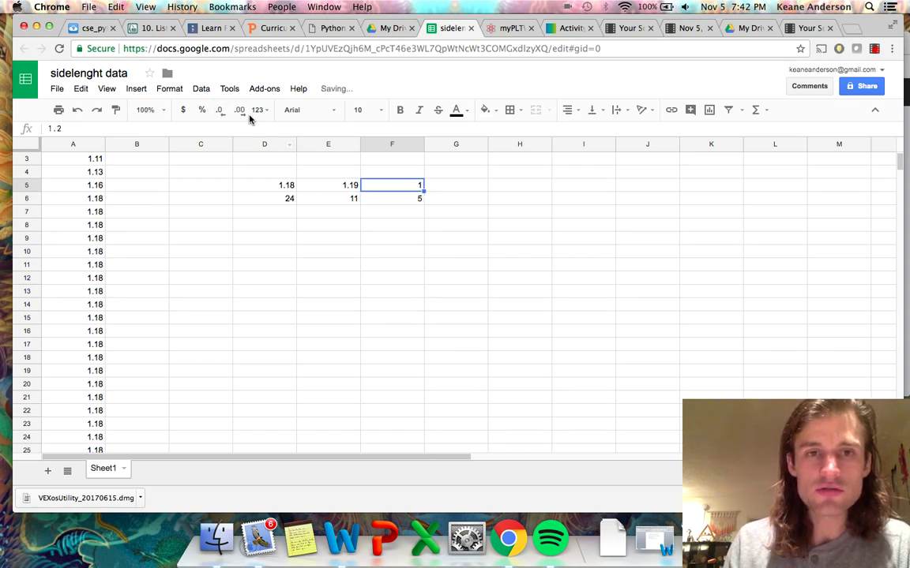
pyautogui.click(272, 224)
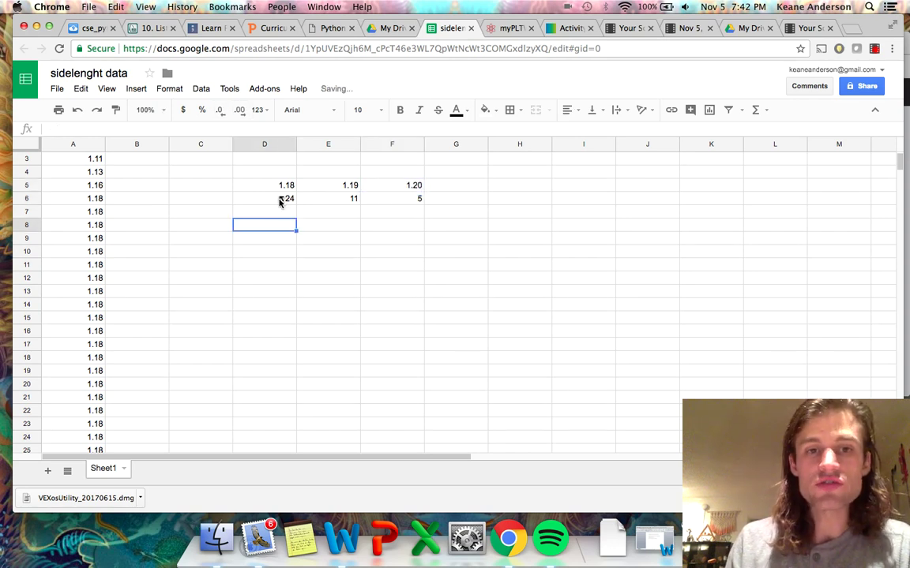
# - Insert a chart based on the tally table in D5:F6
pyautogui.moveTo(277, 184); pyautogui.dragTo(409, 202)
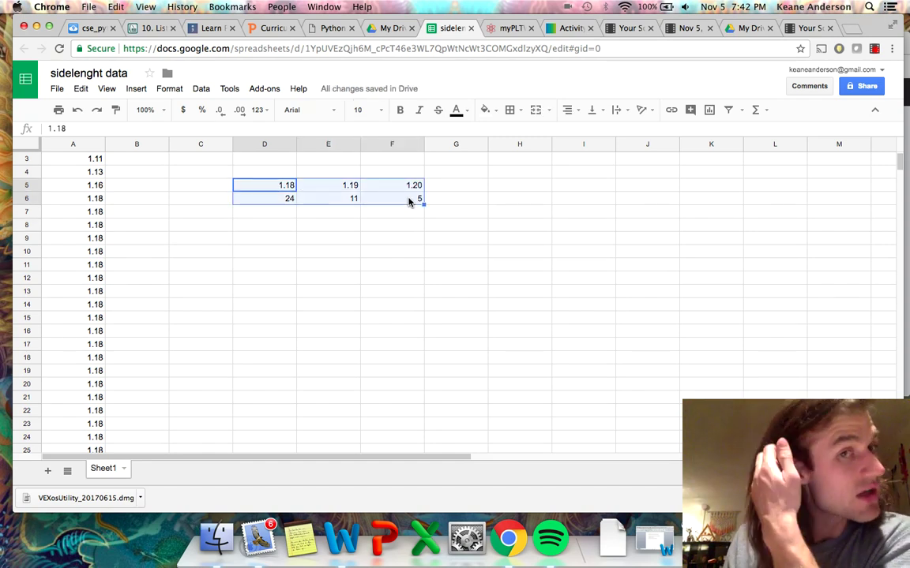
pyautogui.click(136, 89)
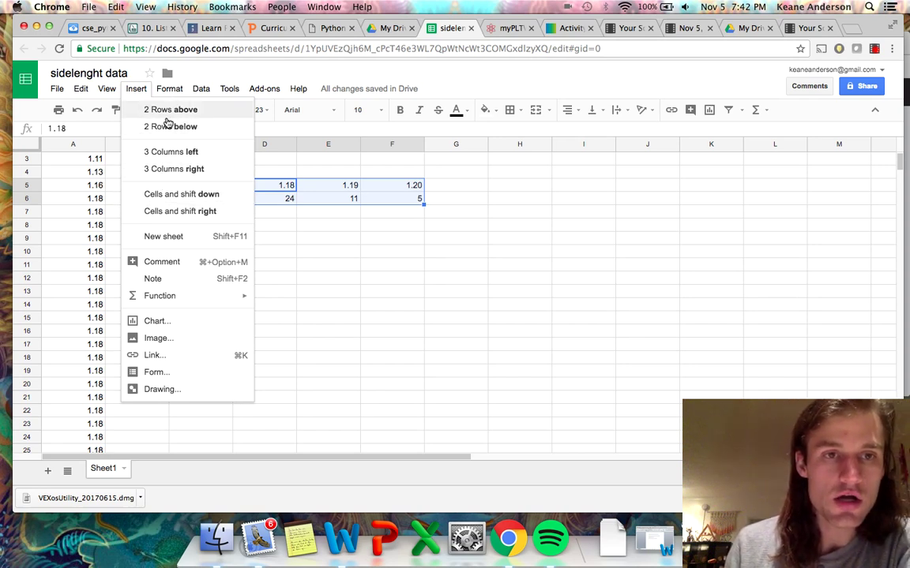
pyautogui.click(164, 326)
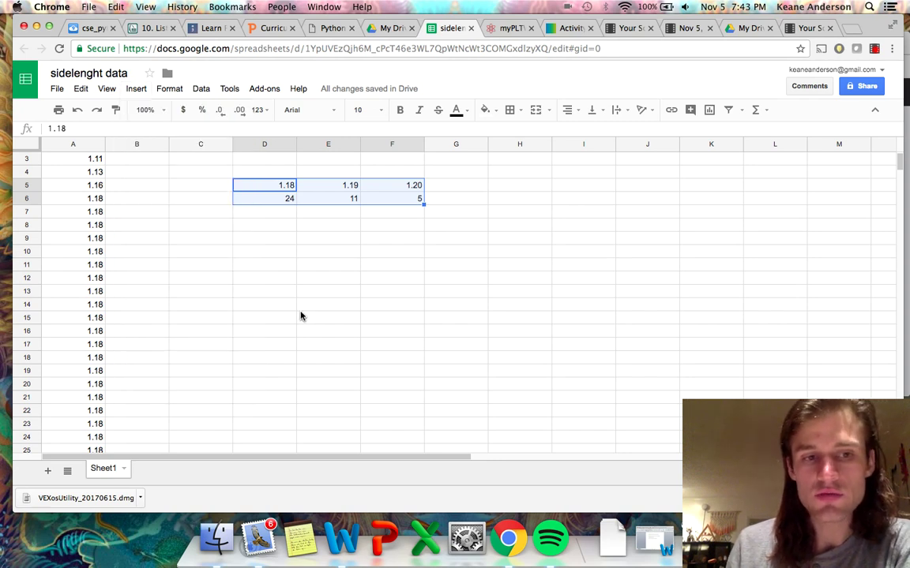
pyautogui.click(136, 89)
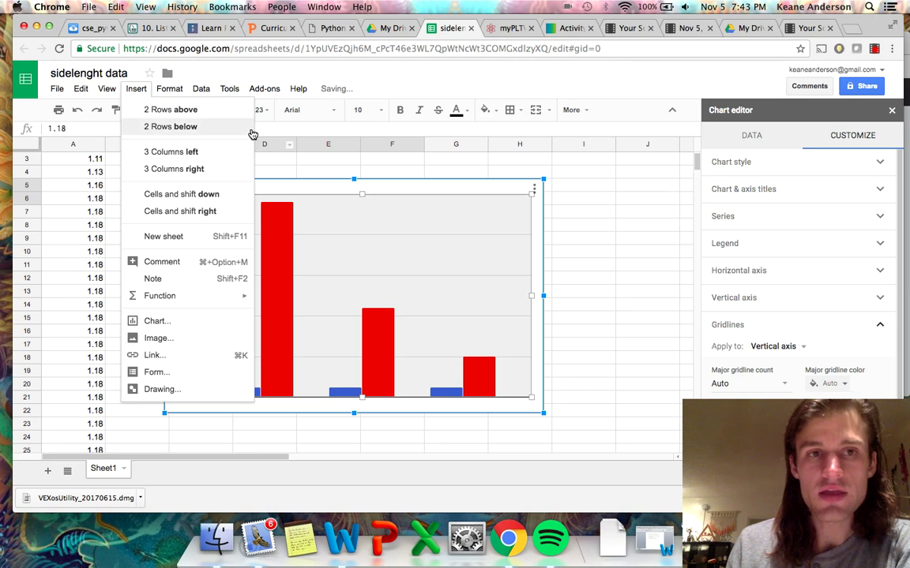
pyautogui.click(574, 257)
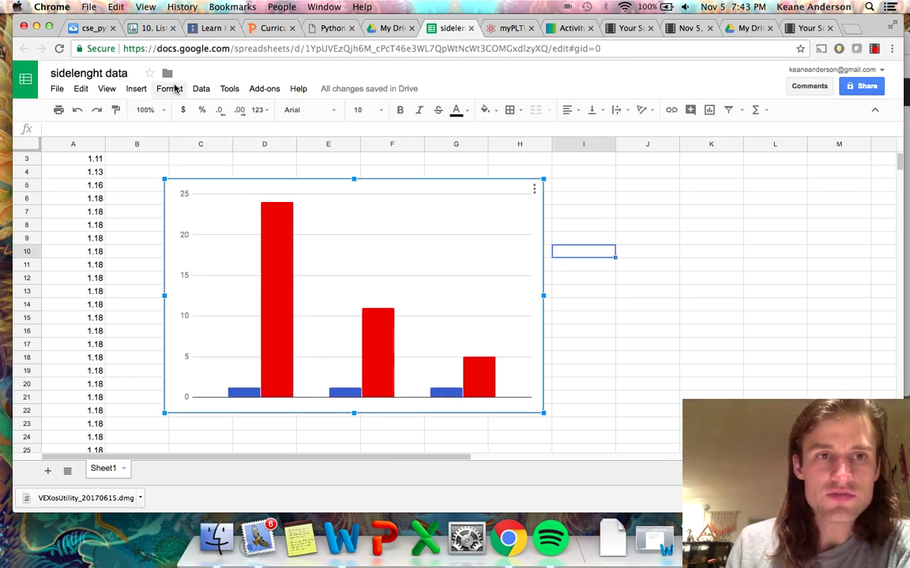
# - Open the tally chart for editing and dismiss the introduction to the new chart editor
pyautogui.rightClick(432, 231)
pyautogui.doubleClick(435, 224)
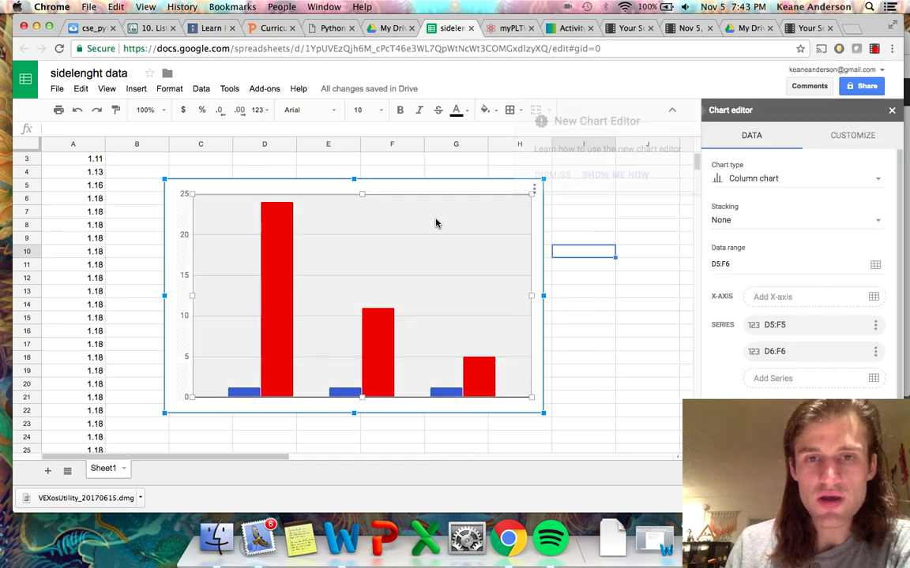
pyautogui.rightClick(435, 224)
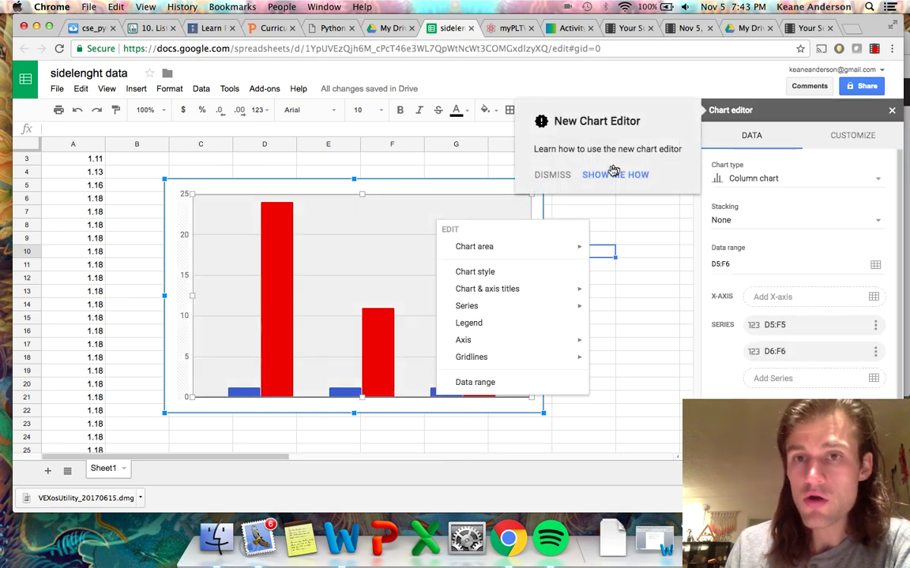
pyautogui.click(552, 175)
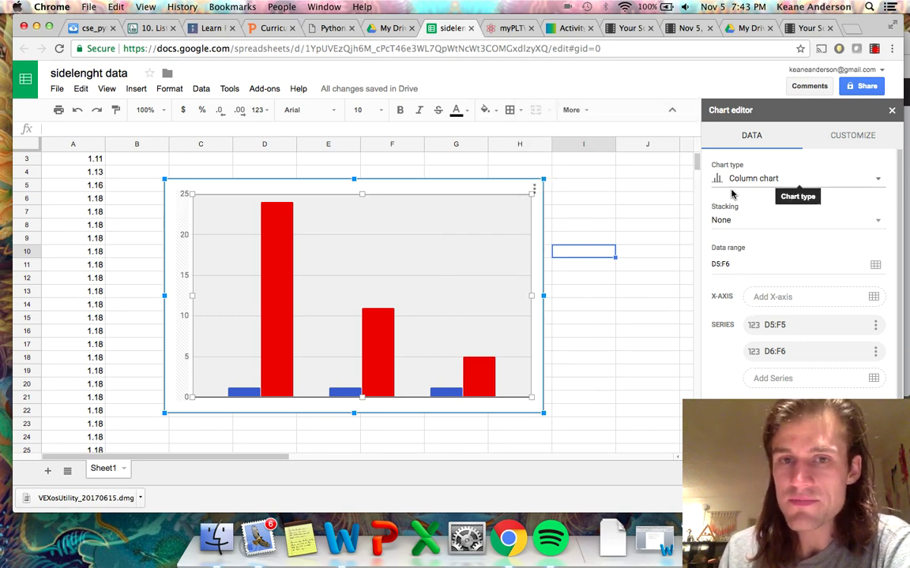
# - Try the Scatter chart type for the tally chart
pyautogui.click(876, 180)
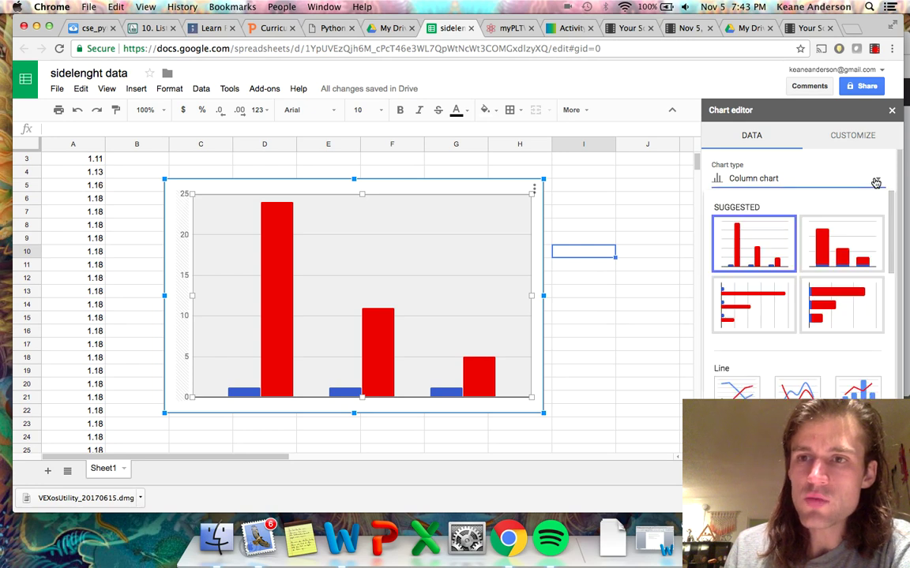
pyautogui.scroll(-5, 796, 333)
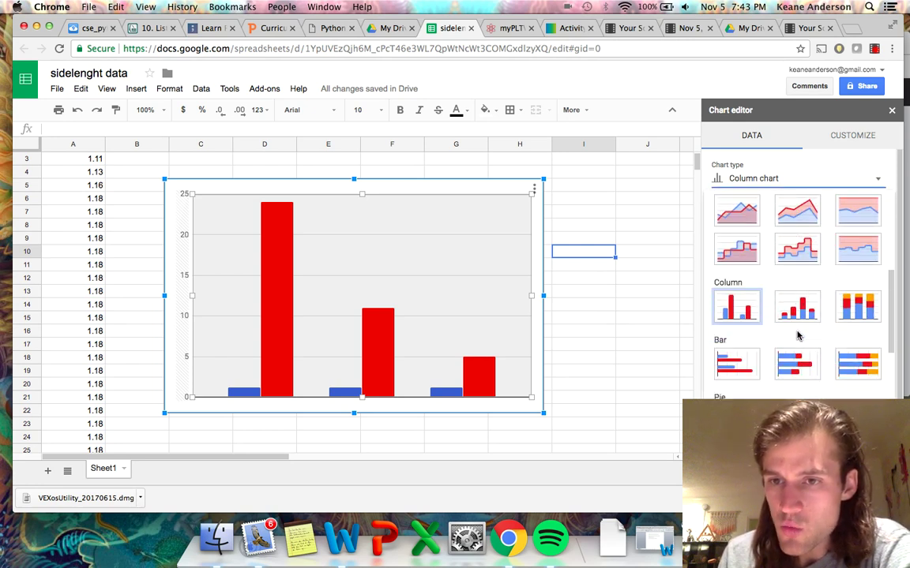
pyautogui.scroll(-5, 797, 336)
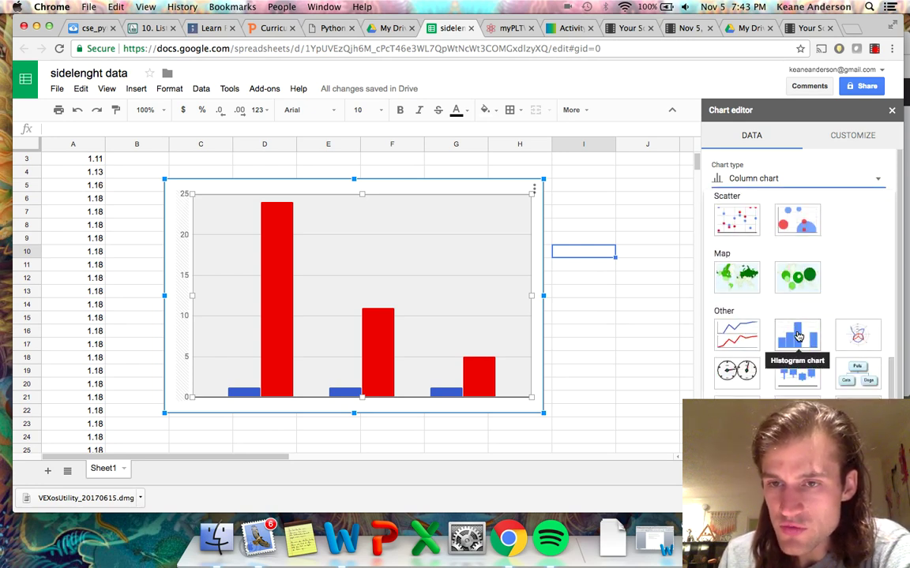
pyautogui.click(747, 229)
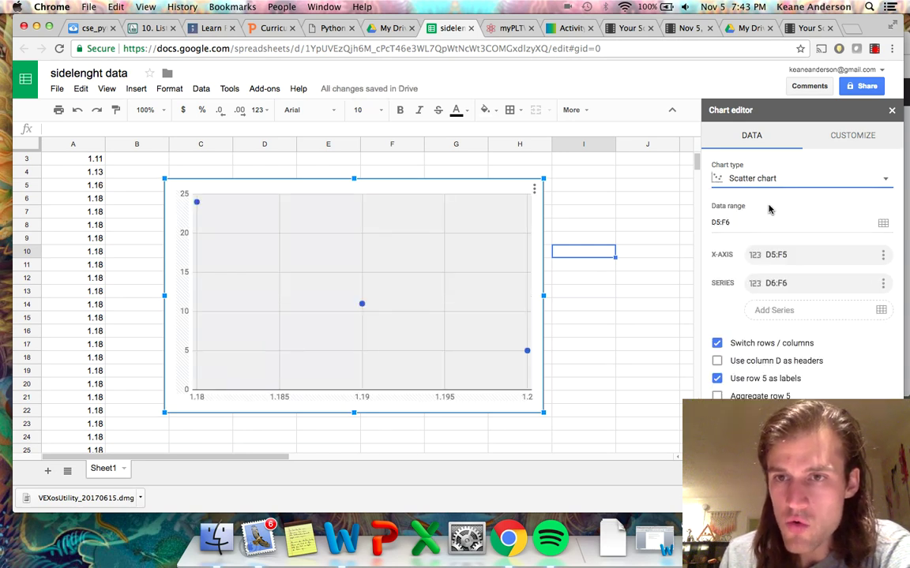
# - Change the tally chart's type to Line chart
pyautogui.click(885, 179)
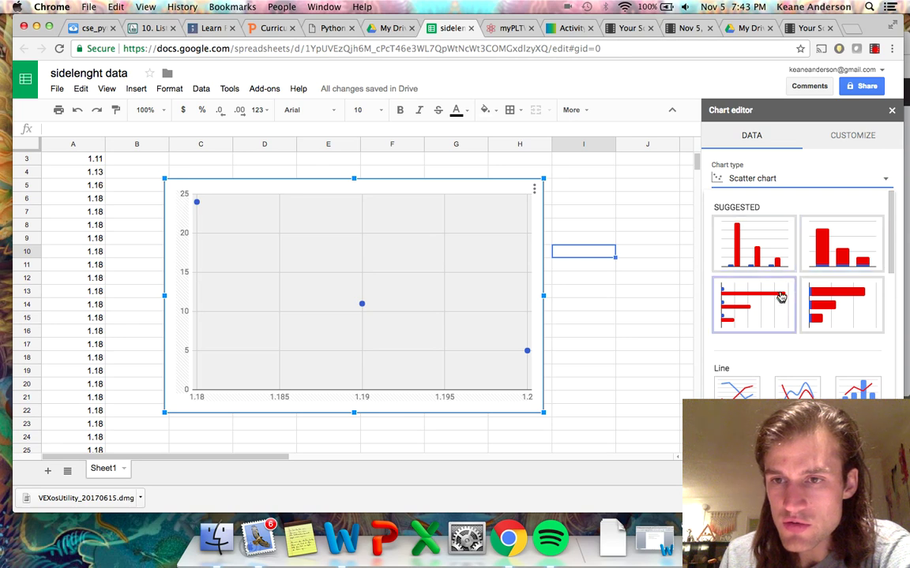
pyautogui.scroll(-5, 780, 296)
pyautogui.scroll(2, 780, 296)
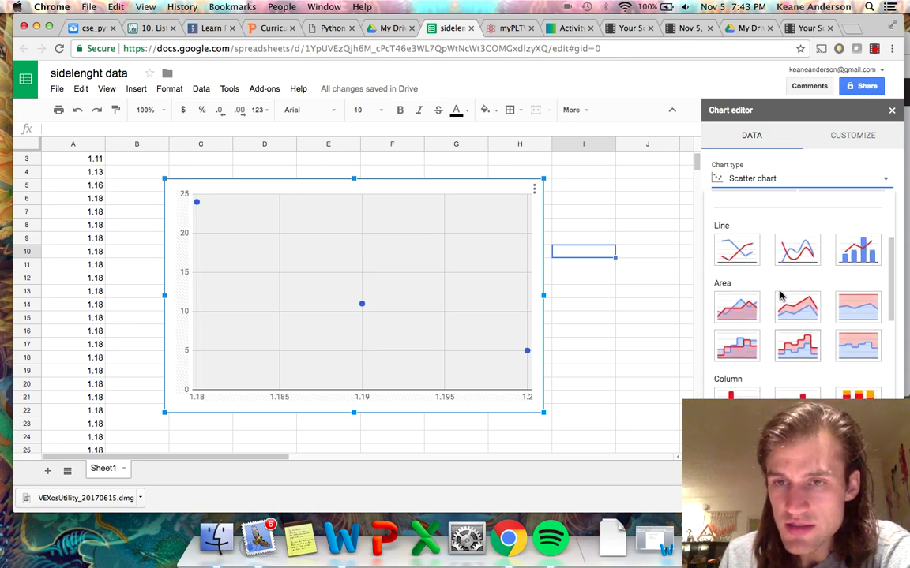
pyautogui.click(752, 254)
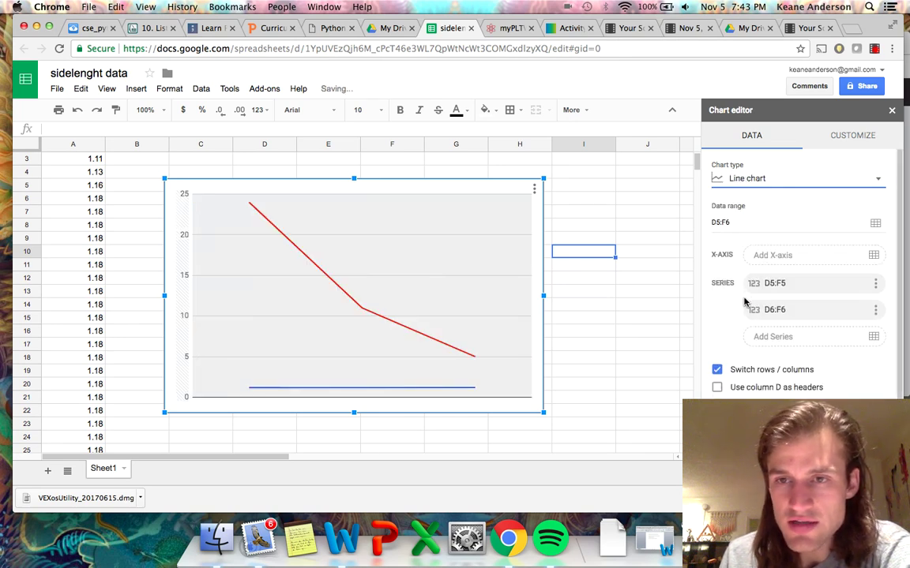
# - Look through the other chart types and delete the tally's line chart from the sheet
pyautogui.click(878, 179)
pyautogui.scroll(-3, 736, 371)
pyautogui.scroll(-5, 797, 300)
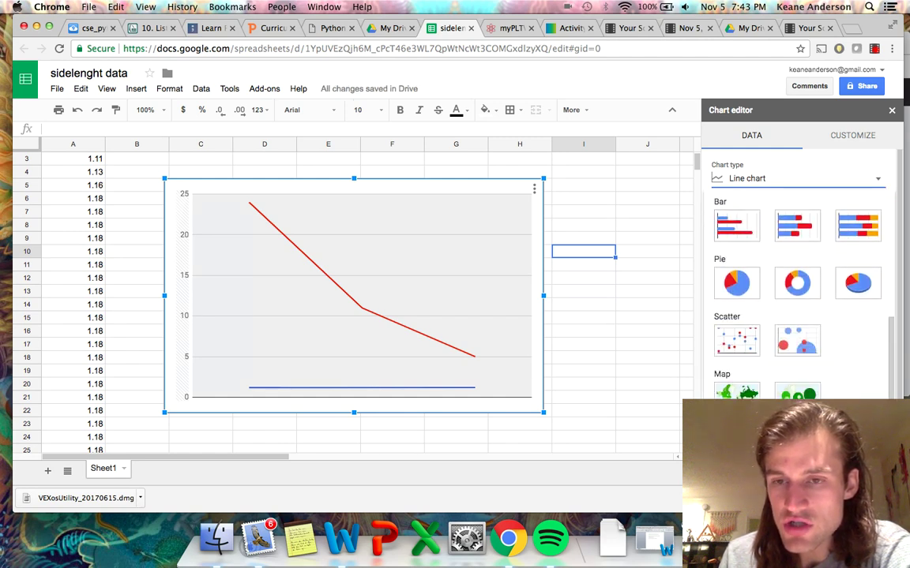
pyautogui.scroll(-3, 798, 300)
pyautogui.scroll(3, 798, 300)
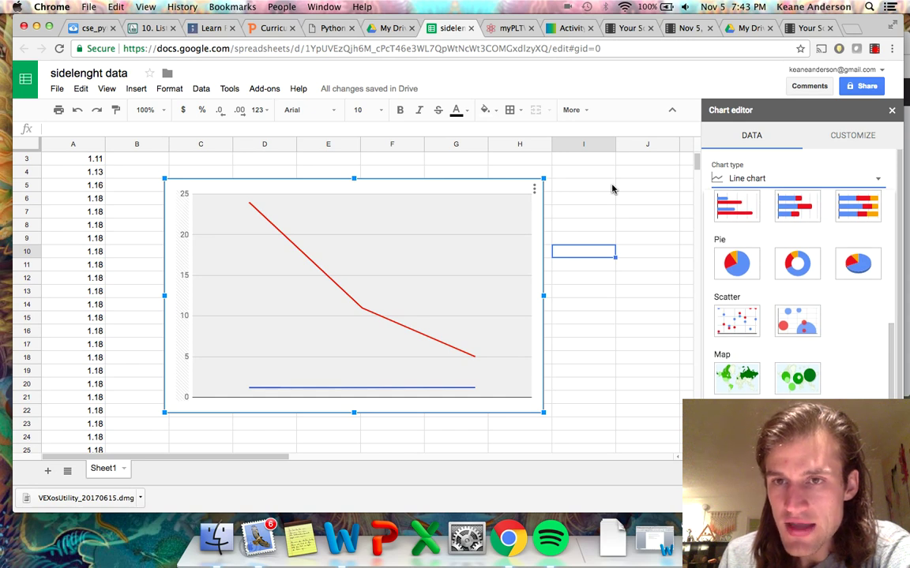
pyautogui.click(891, 115)
pyautogui.click(531, 224)
pyautogui.press('Delete')
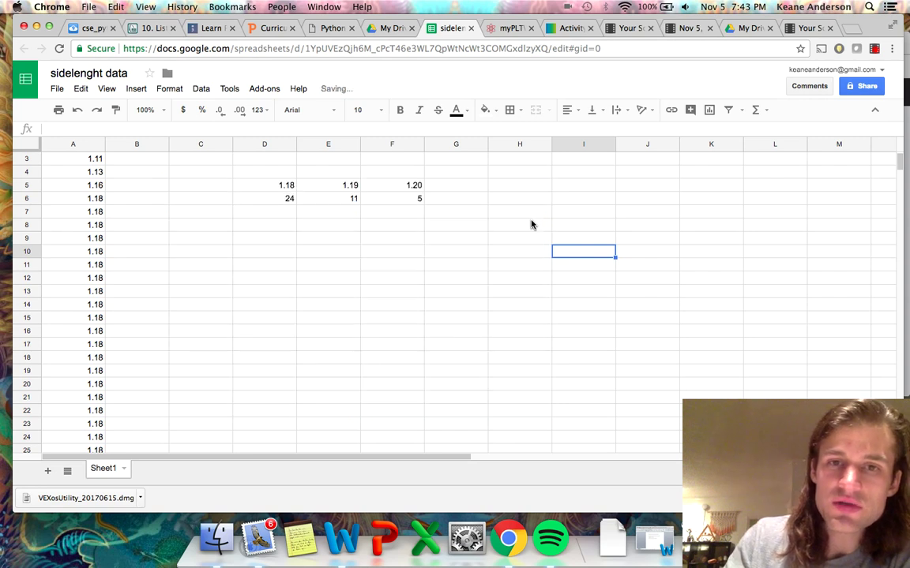
pyautogui.moveTo(278, 200); pyautogui.dragTo(401, 207)
pyautogui.rightClick(401, 206)
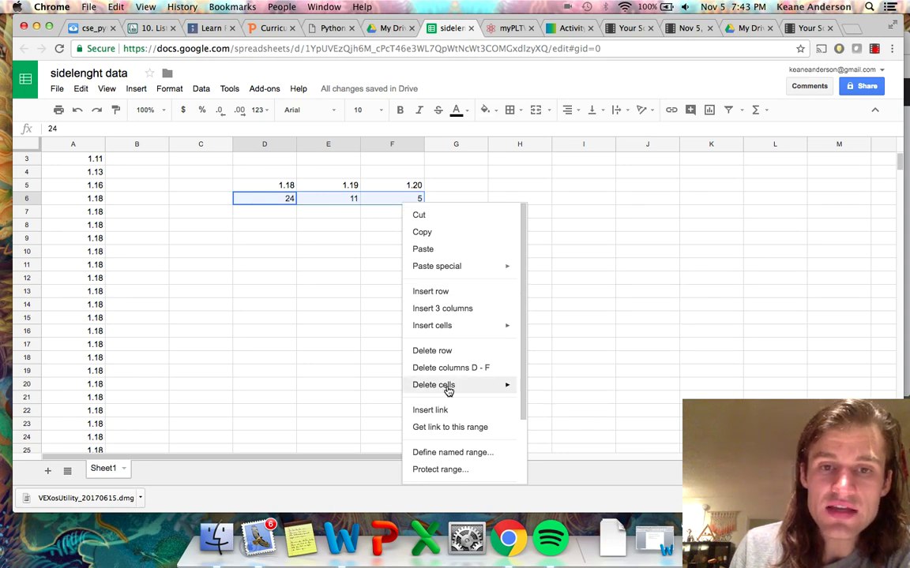
pyautogui.scroll(-1, 435, 463)
pyautogui.scroll(-2, 435, 462)
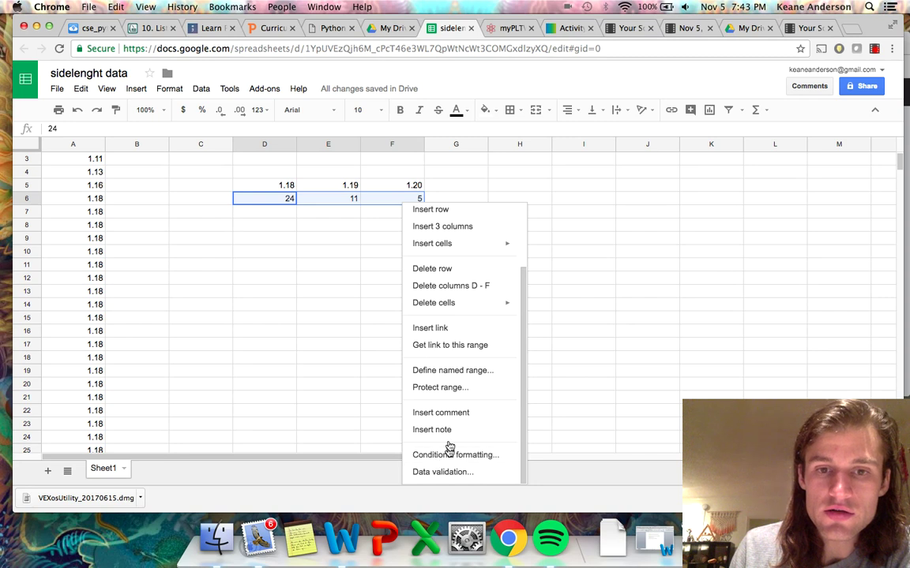
pyautogui.scroll(3, 430, 324)
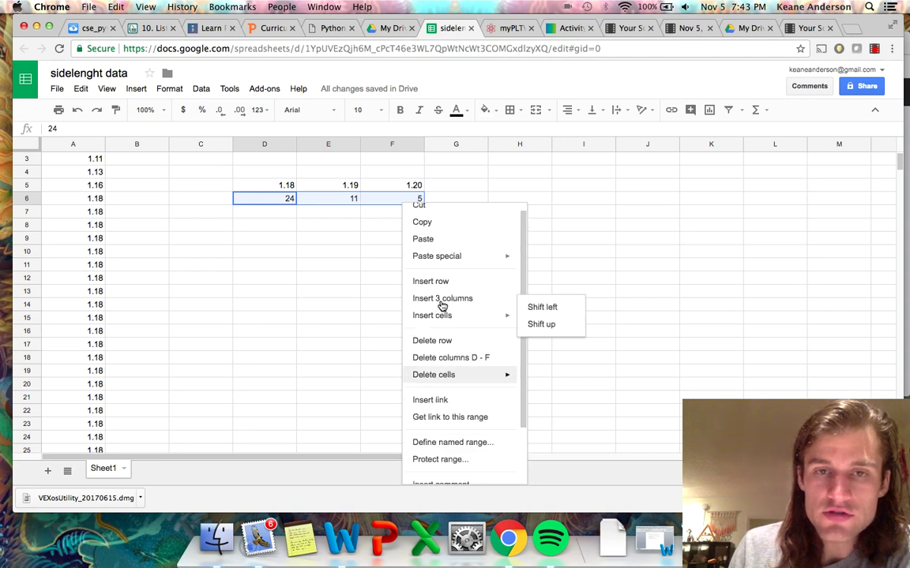
pyautogui.click(253, 277)
# - Insert a column chart based on the counts in D6:F6
pyautogui.moveTo(243, 198); pyautogui.dragTo(416, 193)
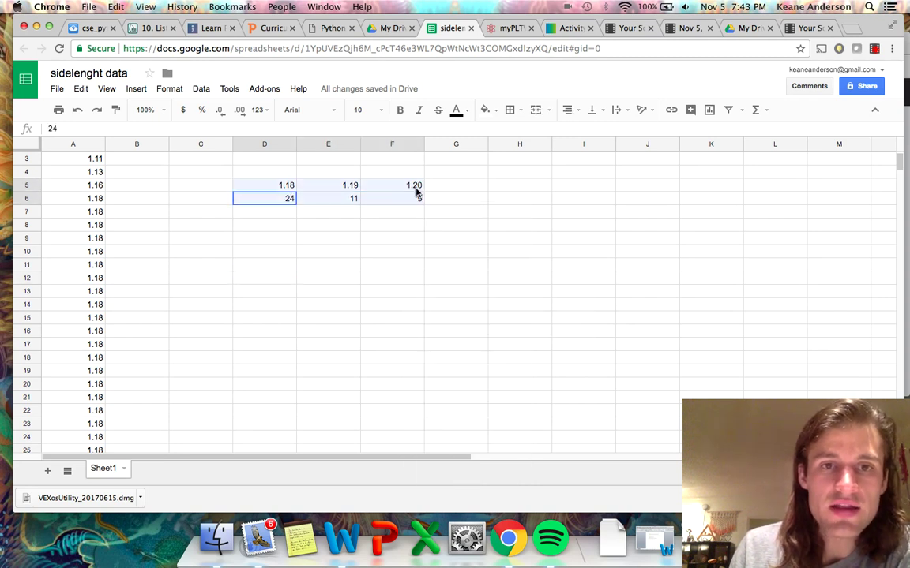
pyautogui.click(136, 88)
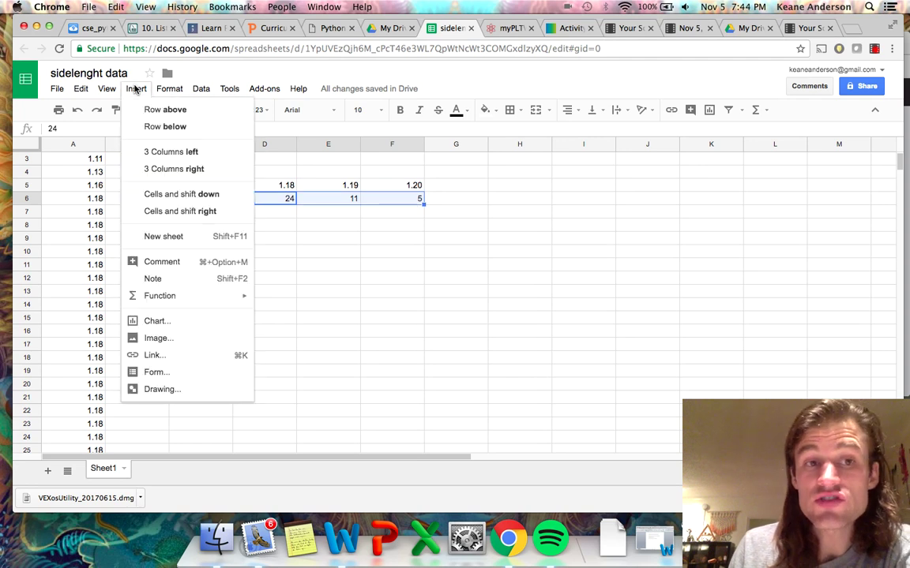
pyautogui.click(156, 321)
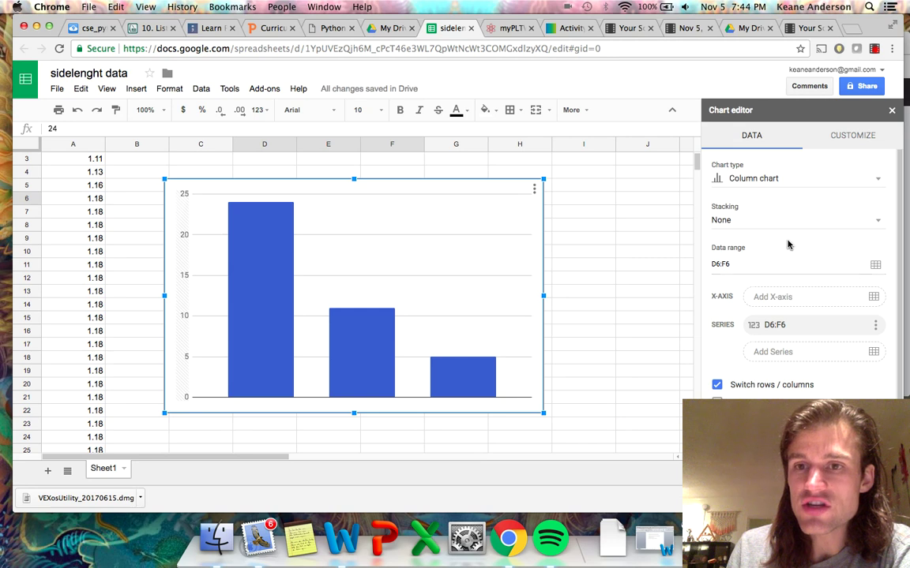
# - Turn on data labels for the column chart's series and try out its error bars
pyautogui.scroll(-1, 782, 386)
pyautogui.click(853, 135)
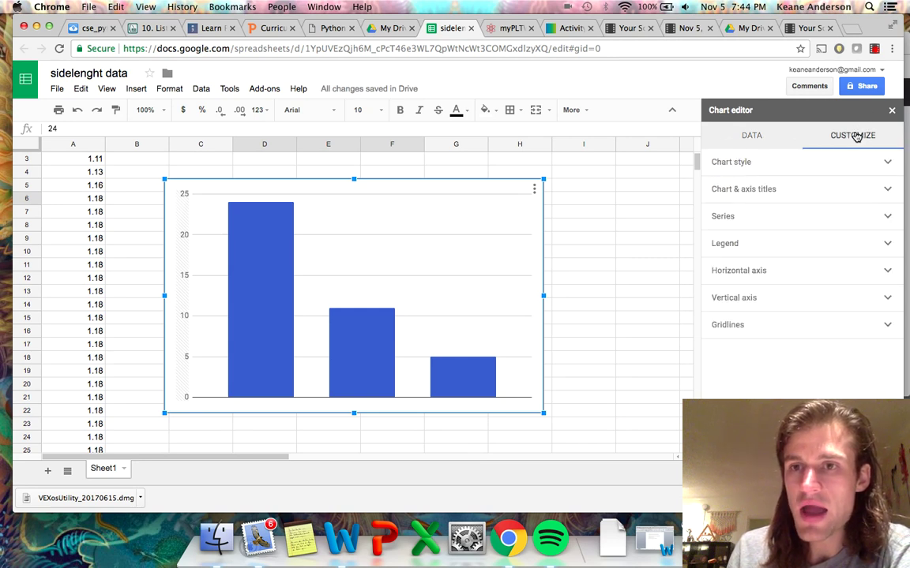
pyautogui.click(750, 220)
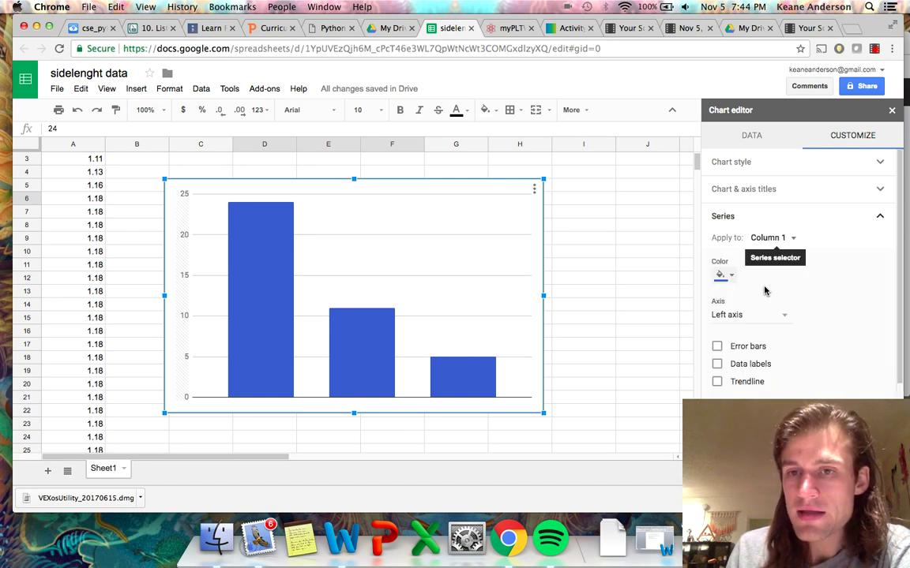
pyautogui.click(716, 365)
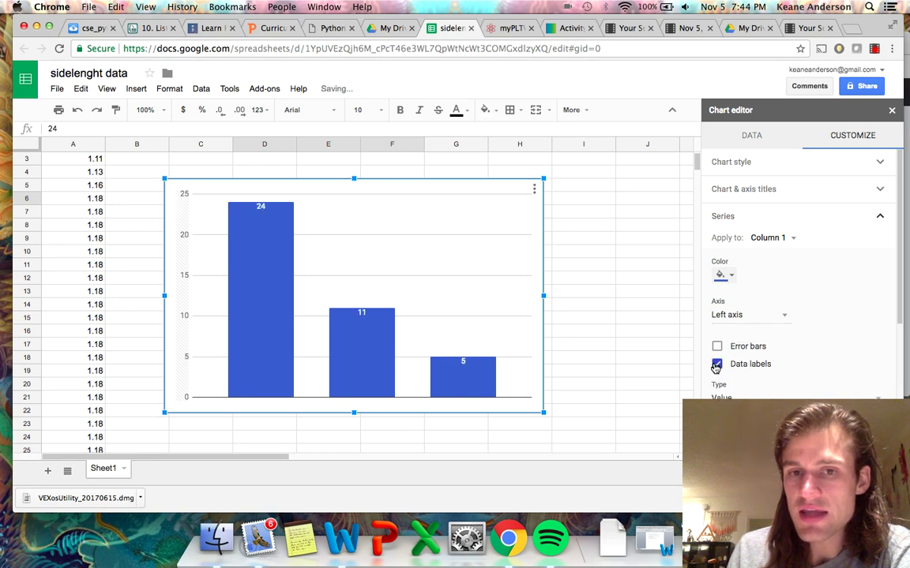
pyautogui.click(716, 346)
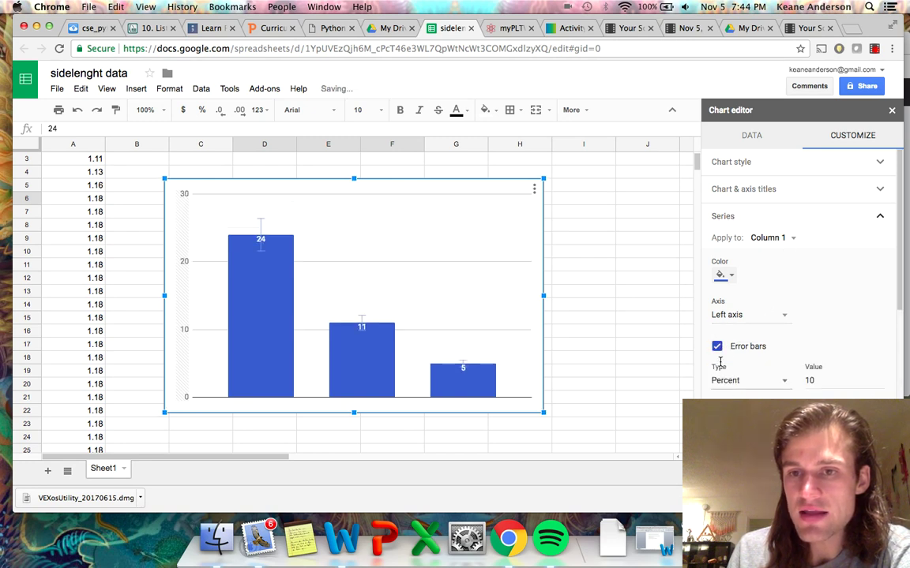
pyautogui.click(716, 348)
# - Look through the column chart's legend, horizontal axis and chart style settings
pyautogui.scroll(-5, 721, 374)
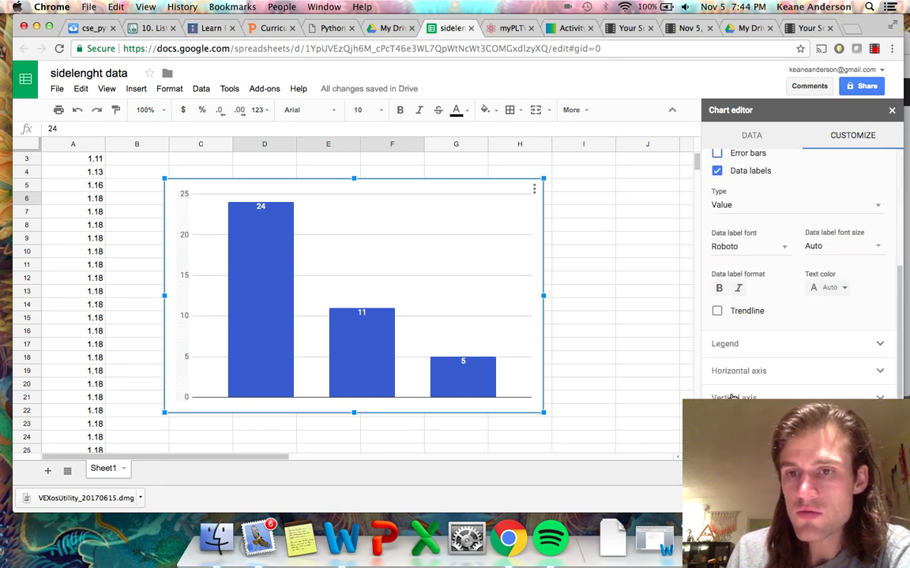
pyautogui.click(743, 345)
pyautogui.click(757, 371)
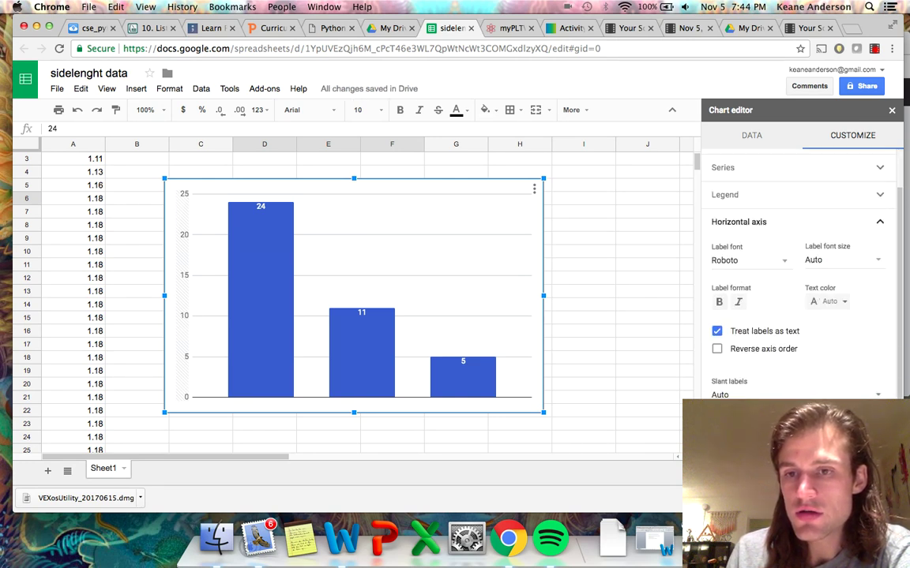
pyautogui.scroll(2, 797, 276)
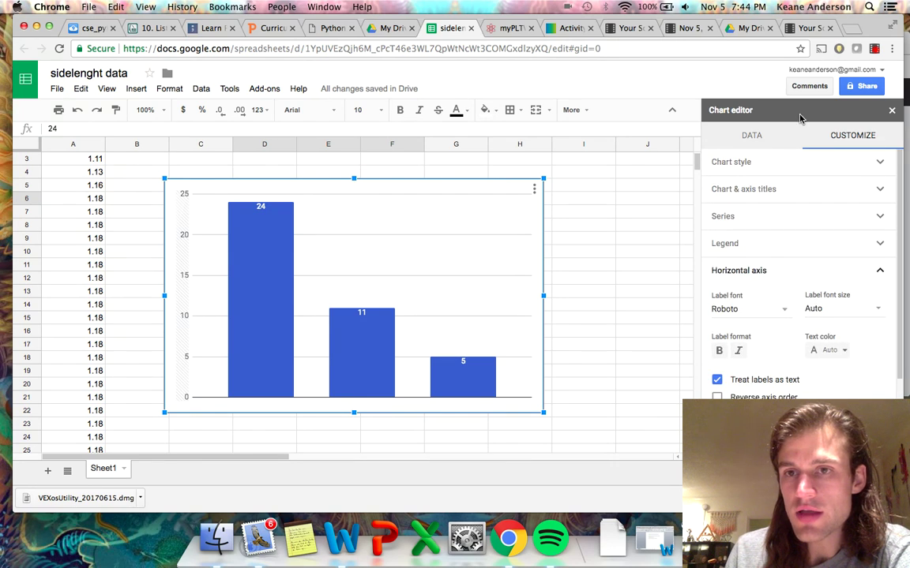
pyautogui.click(764, 169)
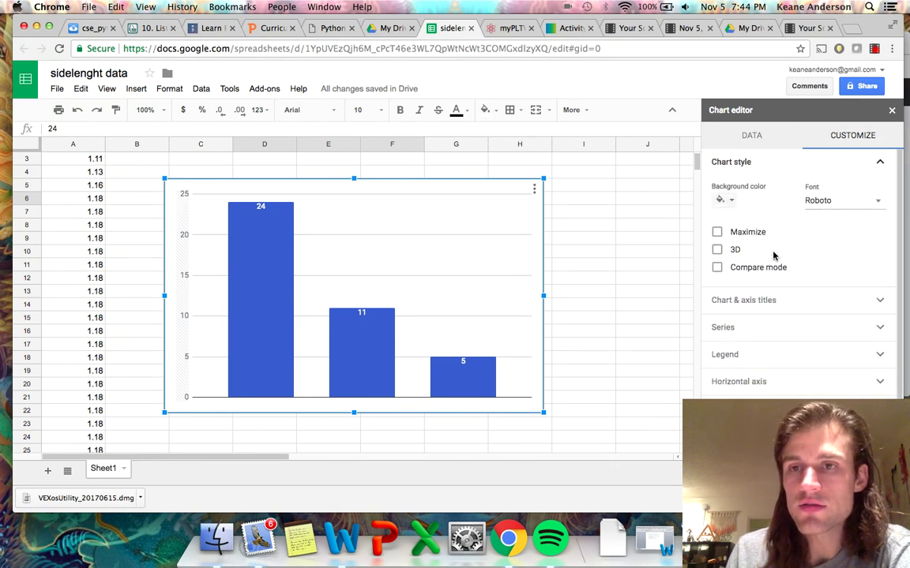
# - Move the column chart down to about row 14 to uncover the tally values in the cells above
pyautogui.click(751, 139)
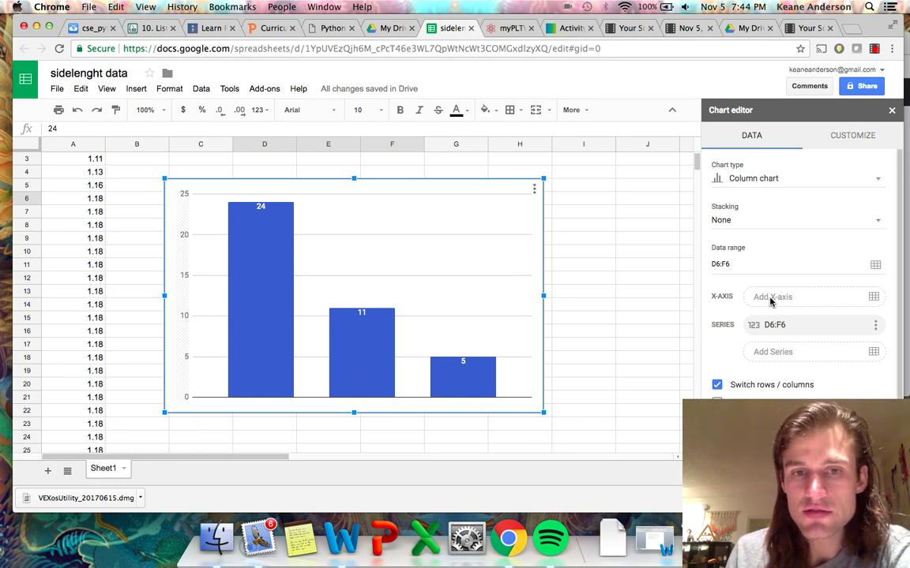
pyautogui.click(873, 296)
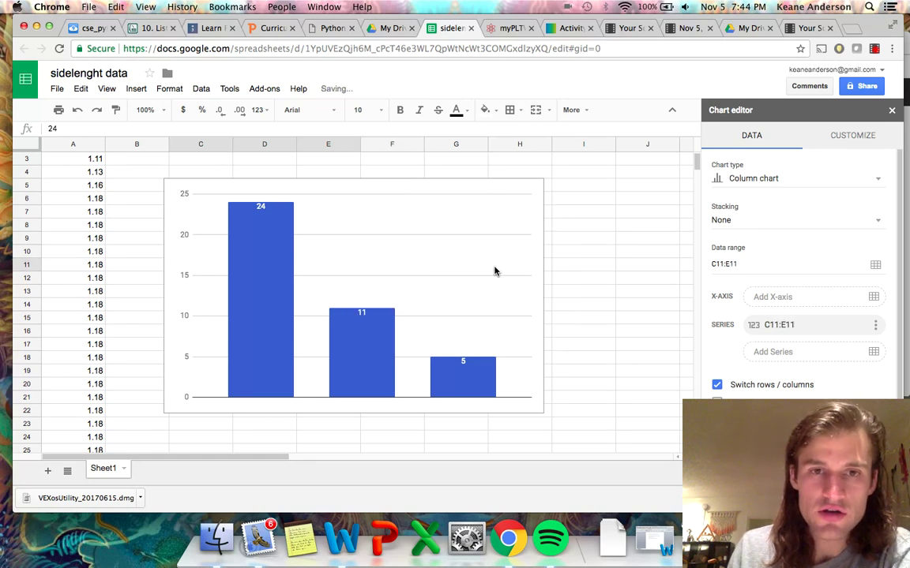
pyautogui.click(512, 205)
pyautogui.moveTo(499, 187); pyautogui.dragTo(498, 309)
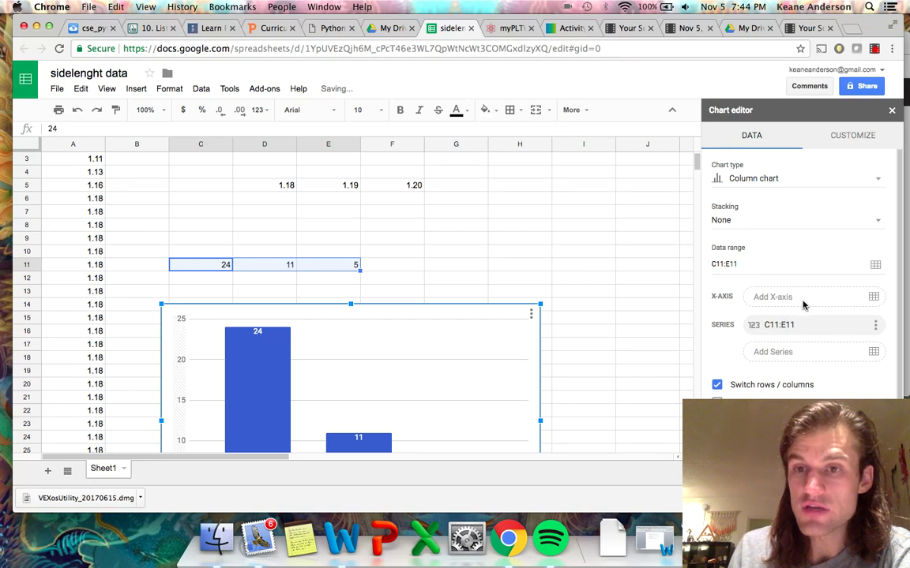
# - Use the rounded side lengths in D5:F5 as the column chart's X-axis
pyautogui.click(873, 297)
pyautogui.click(284, 185)
pyautogui.moveTo(284, 185); pyautogui.dragTo(397, 192)
pyautogui.click(400, 298)
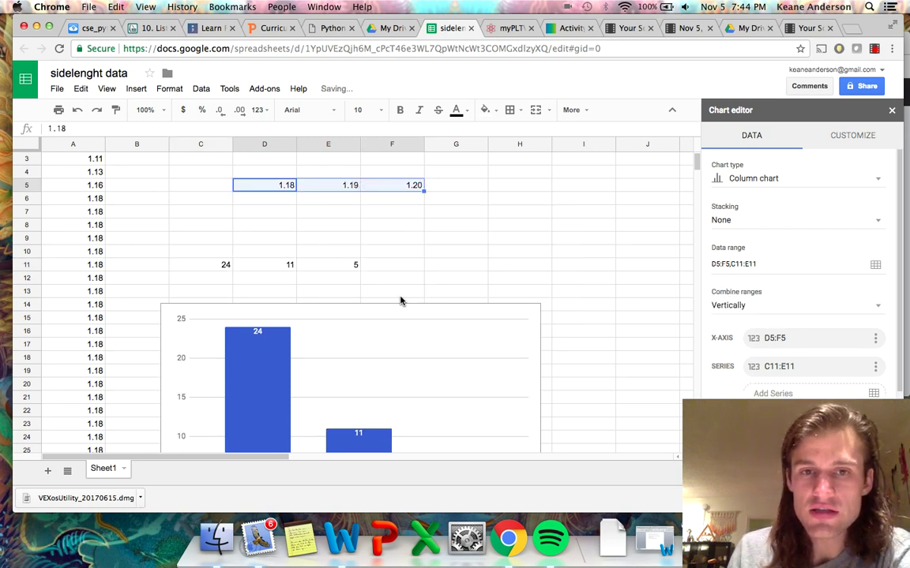
pyautogui.scroll(-5, 466, 332)
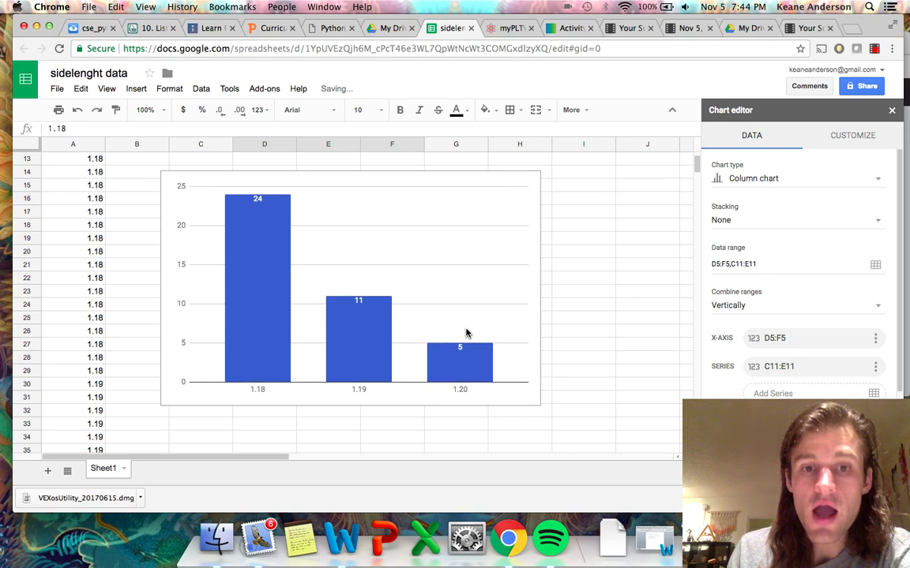
pyautogui.scroll(1, 466, 333)
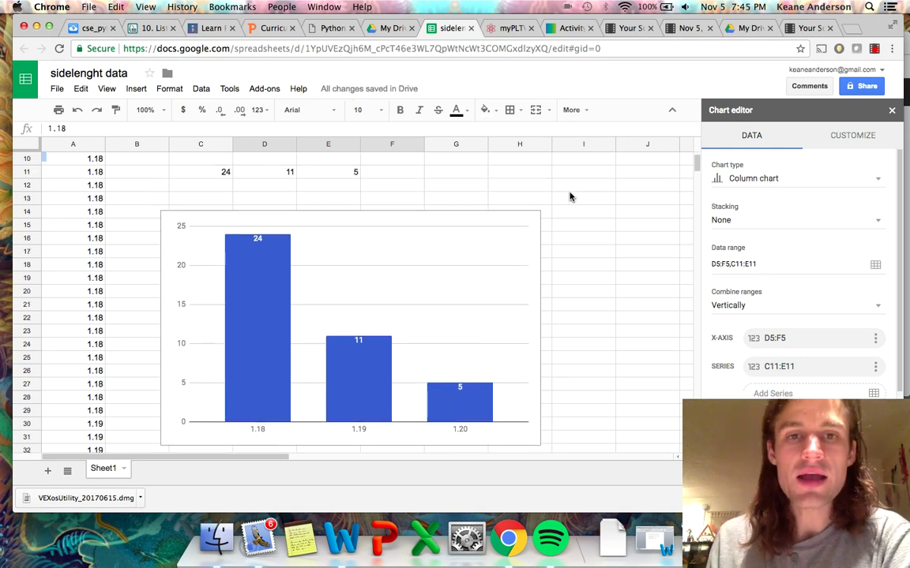
# - Reposition the column chart just below row 12, starting in column C
pyautogui.moveTo(508, 228); pyautogui.dragTo(566, 204)
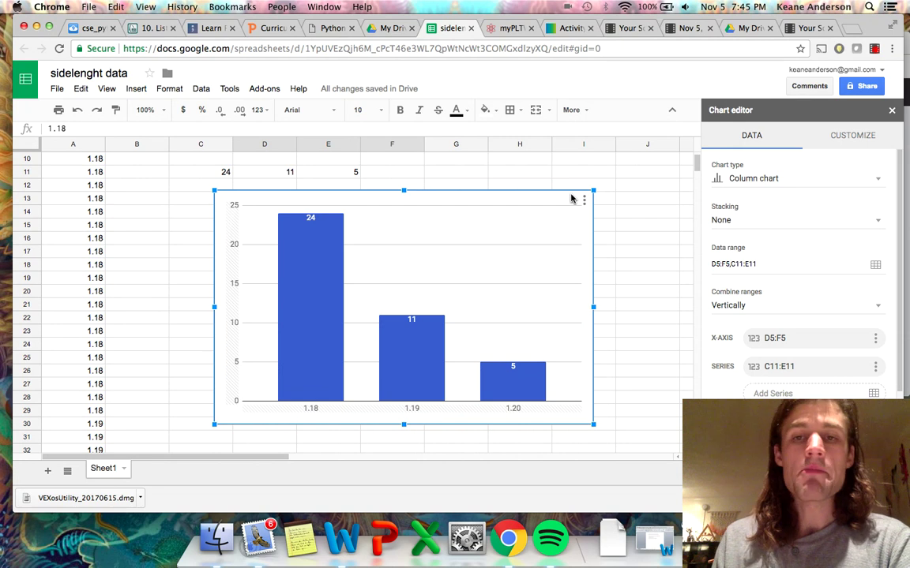
pyautogui.moveTo(553, 203); pyautogui.dragTo(511, 203)
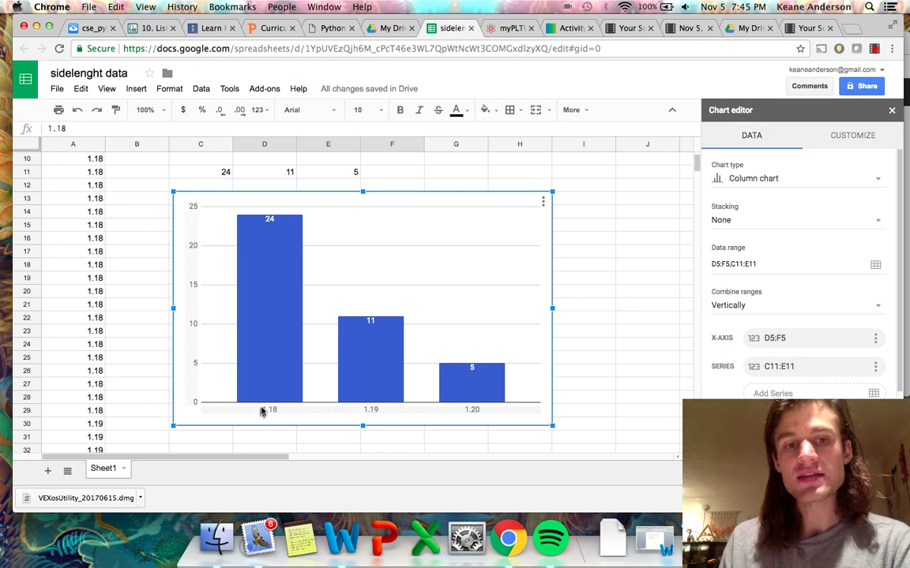
pyautogui.moveTo(260, 242)
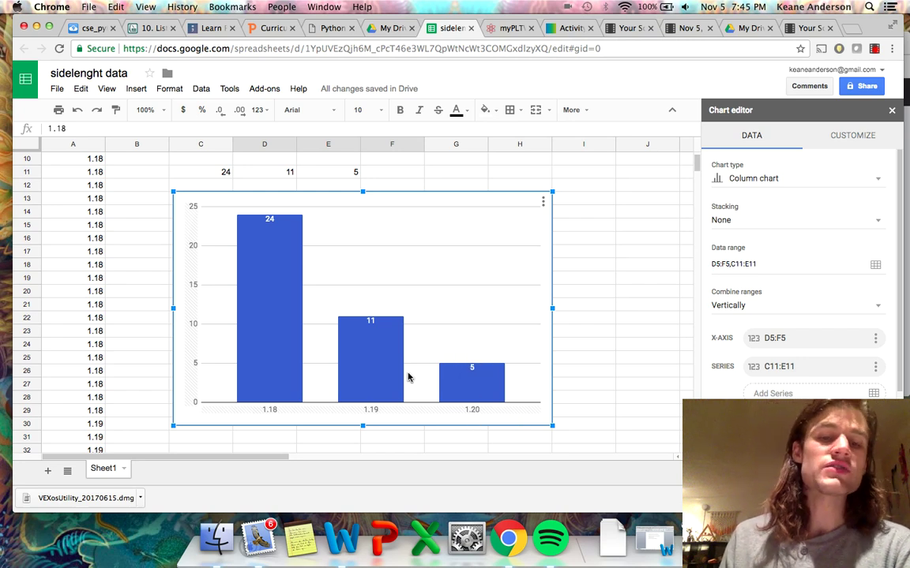
pyautogui.moveTo(508, 202)
pyautogui.mouseDown()
pyautogui.moveTo(485, 243)
pyautogui.moveTo(508, 209)
pyautogui.moveTo(517, 215)
pyautogui.mouseUp()
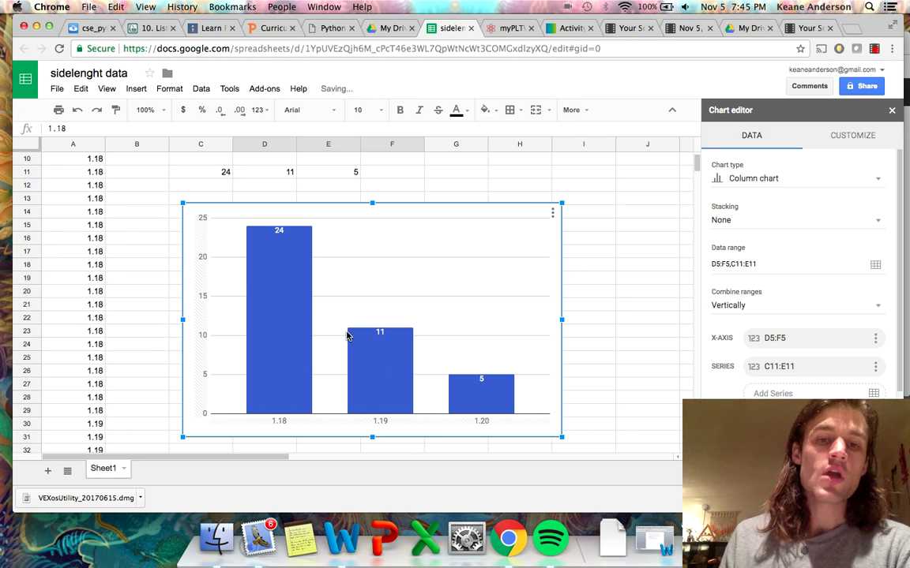
# - Leave chart editing and display the side lengths in column A with three decimal places
pyautogui.click(134, 265)
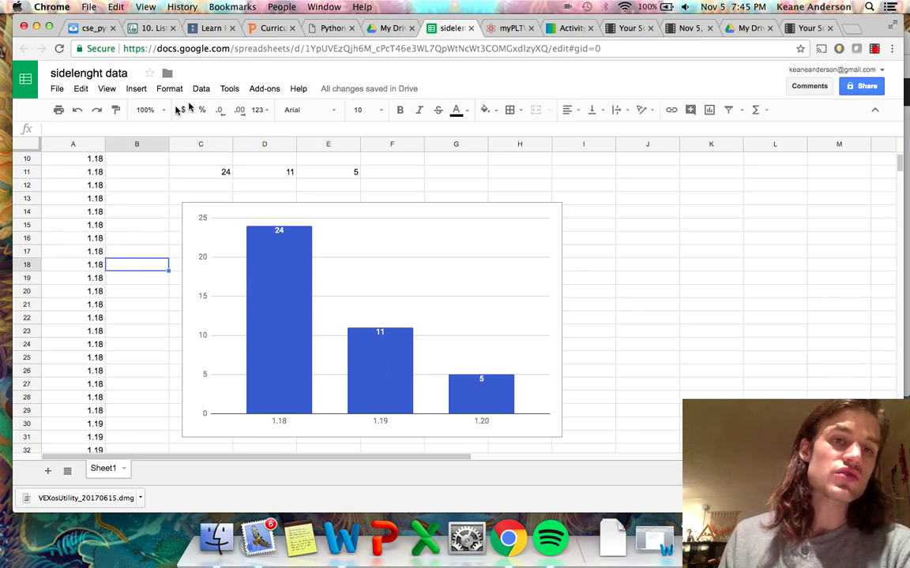
pyautogui.click(72, 143)
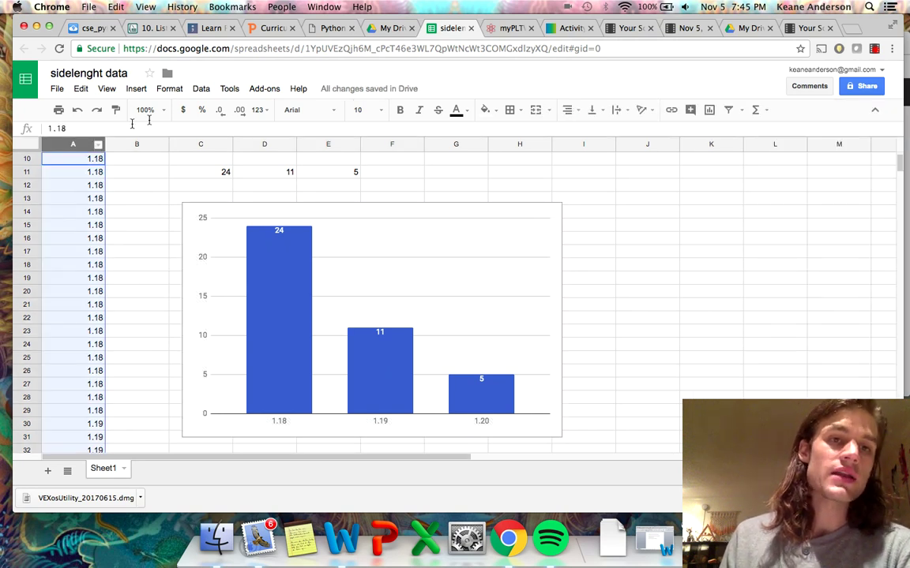
pyautogui.click(239, 112)
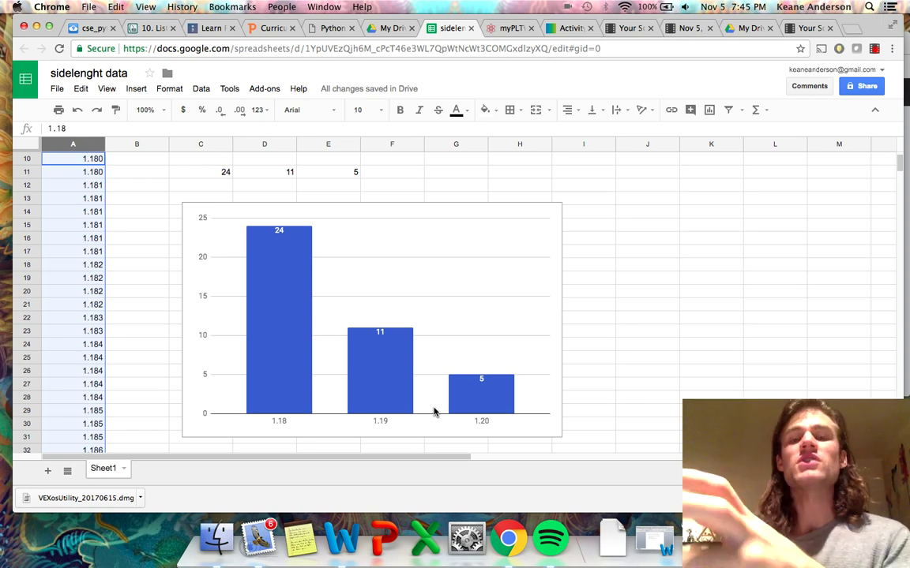
pyautogui.click(874, 51)
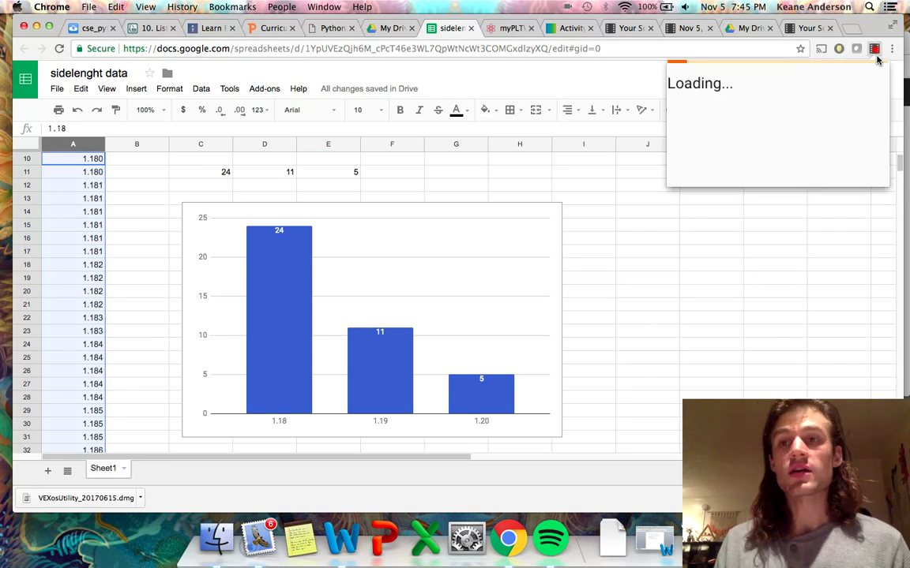